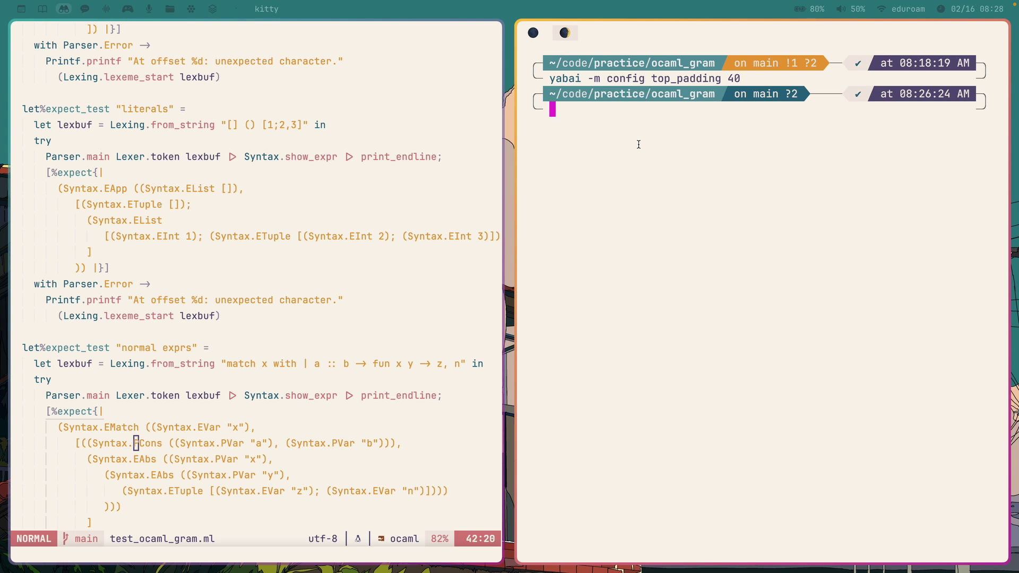
Step: Focus the Neovide window and zoom it to fill the whole workspace
{"action": "key", "text": "alt+h"}
{"action": "key", "text": "alt+f"}
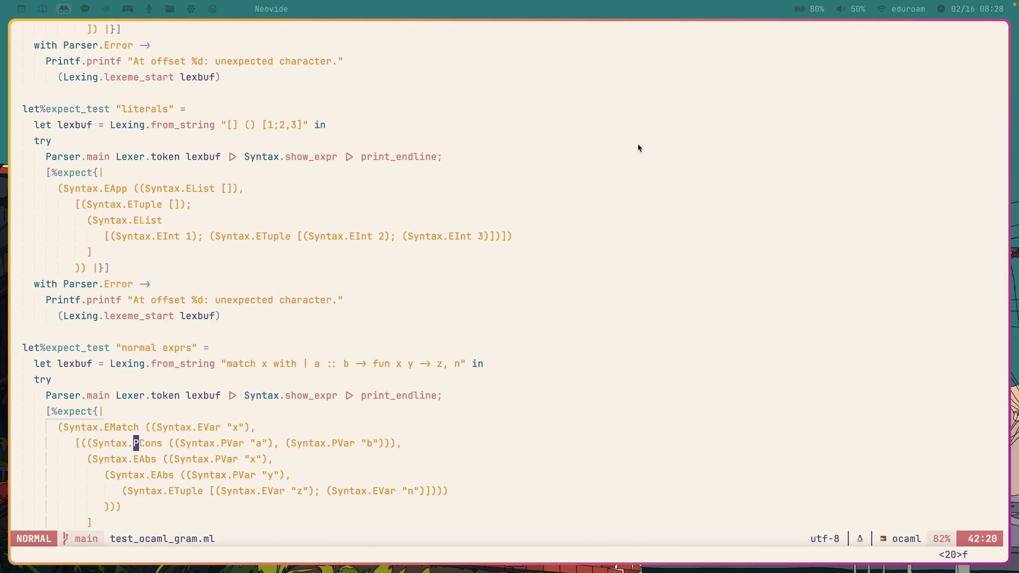
{"action": "key", "text": "space"}
{"action": "key", "text": "f"}
{"action": "key", "text": "f"}
{"action": "type", "text": "yabai"}
{"action": "key", "text": "BackSpace"}
{"action": "key", "text": "BackSpace"}
{"action": "key", "text": "BackSpace"}
{"action": "key", "text": "BackSpace"}
{"action": "key", "text": "BackSpace"}
{"action": "key", "text": "Escape"}
Step: Find and open the yabairc configuration file in Neovide and go to its last line
{"action": "key", "text": "space"}
{"action": "type", "text": "fryabai"}
{"action": "key", "text": "Down"}
{"action": "key", "text": "Return"}
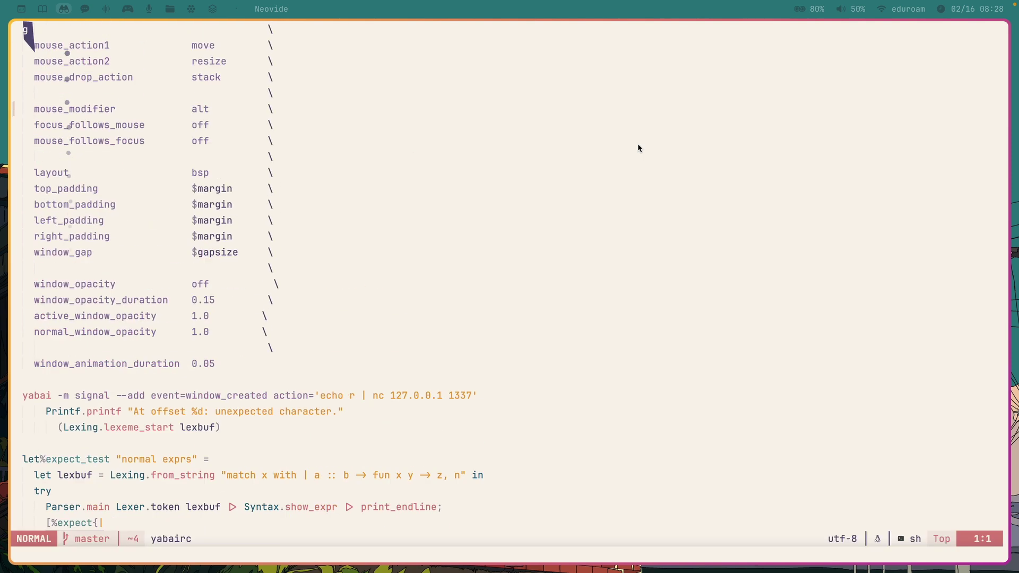
{"action": "key", "text": "G"}
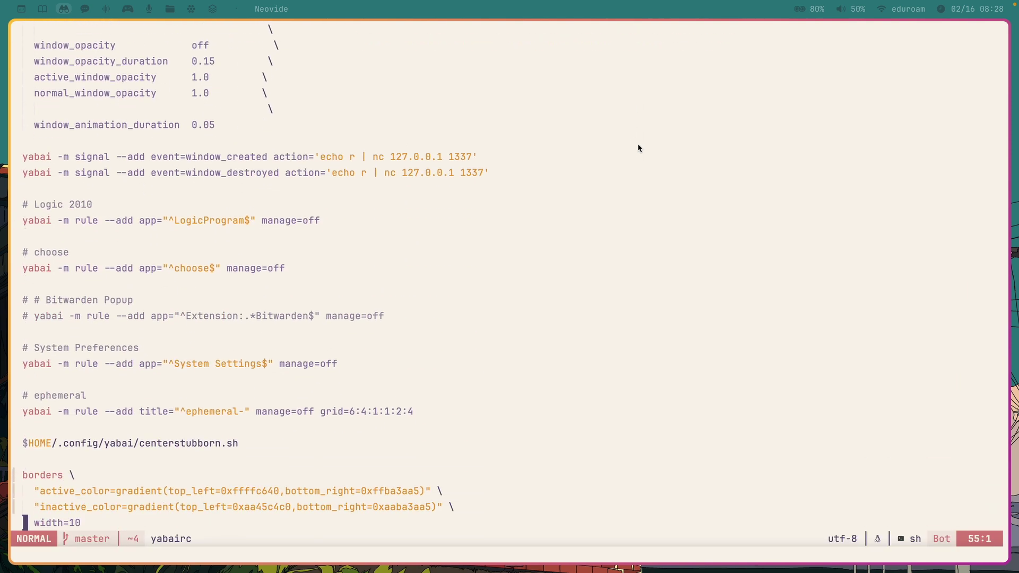
Step: Create a new vertical split in Neovide and open the skhdrc configuration file in it
{"action": "key", "text": "shift+semicolon"}
{"action": "type", "text": "vnew"}
{"action": "key", "text": "Return"}
{"action": "key", "text": "space"}
{"action": "type", "text": "for "}
{"action": "type", "text": "skhd"}
{"action": "key", "text": "Down"}
{"action": "key", "text": "Return"}
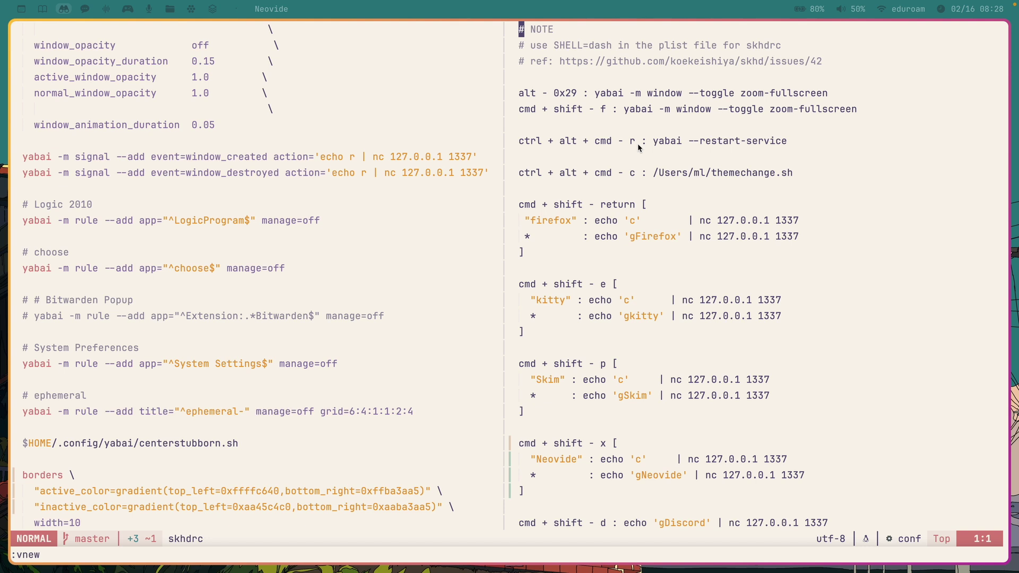
Step: Find and open tcp.lua in the split that shows skhdrc
{"action": "key", "text": "space"}
{"action": "type", "text": "ftcp"}
{"action": "key", "text": "Return"}
Step: Look through tcp.lua down to the server code at its end and return to the first line
{"action": "key", "text": "j"}
{"action": "key", "text": "j"}
{"action": "key", "text": "j"}
{"action": "key", "text": "j"}
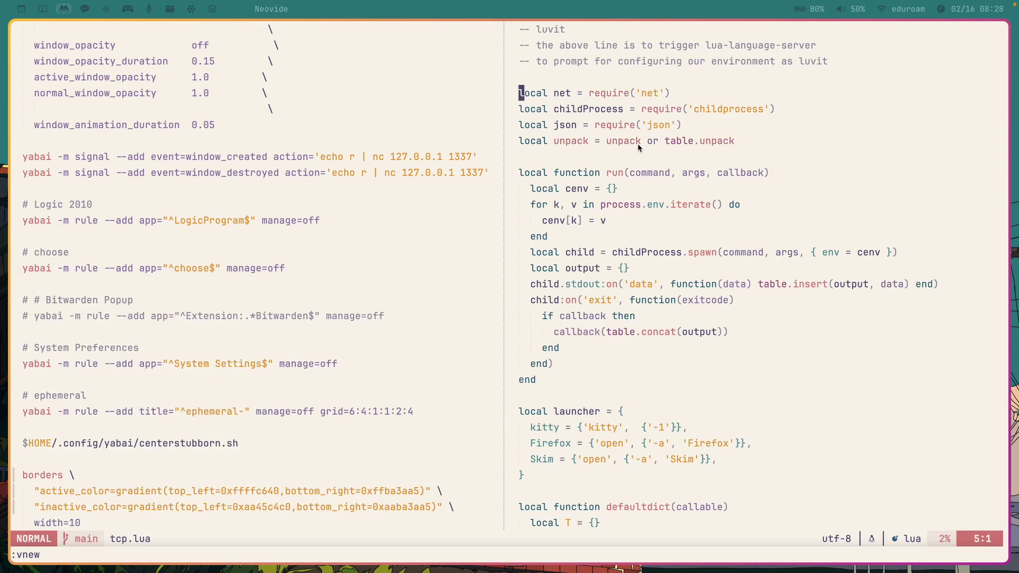
{"action": "key", "text": "ctrl+d"}
{"action": "key", "text": "ctrl+d"}
{"action": "key", "text": "ctrl+d"}
{"action": "key", "text": "ctrl+d"}
{"action": "scroll", "coordinate": [638, 146], "scroll_direction": "down", "scroll_amount": 20}
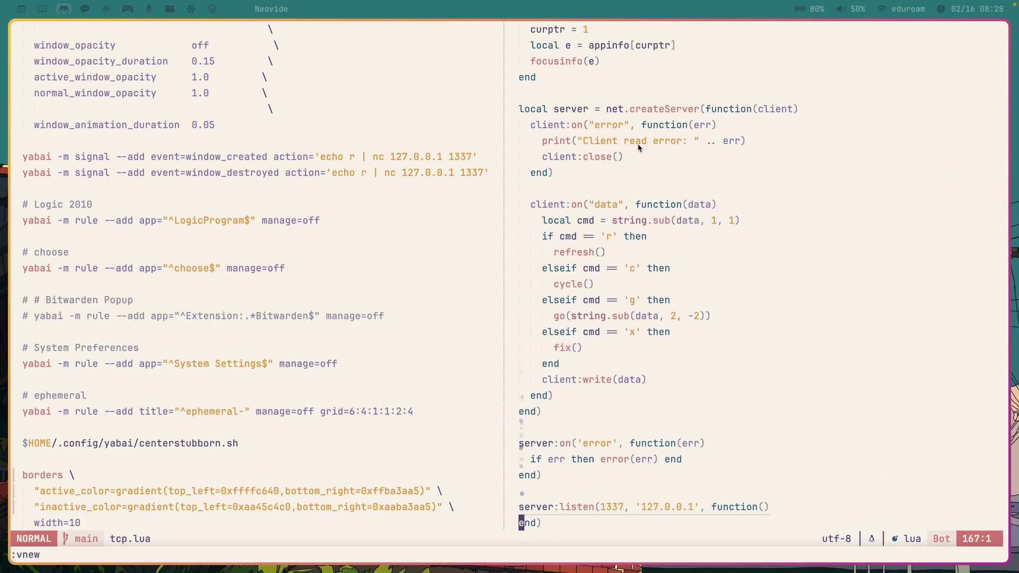
{"action": "key", "text": "g"}
{"action": "key", "text": "g"}
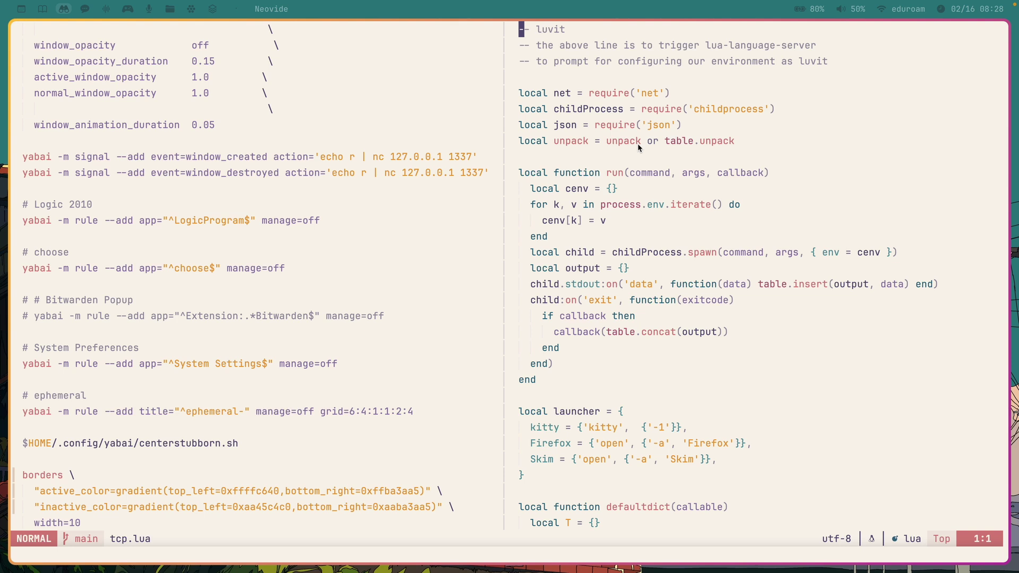
Step: Open a new Firefox window and move it to the second workspace, leaving Neovide unzoomed
{"action": "key", "text": "super+space"}
{"action": "type", "text": "f"}
{"action": "key", "text": "Return"}
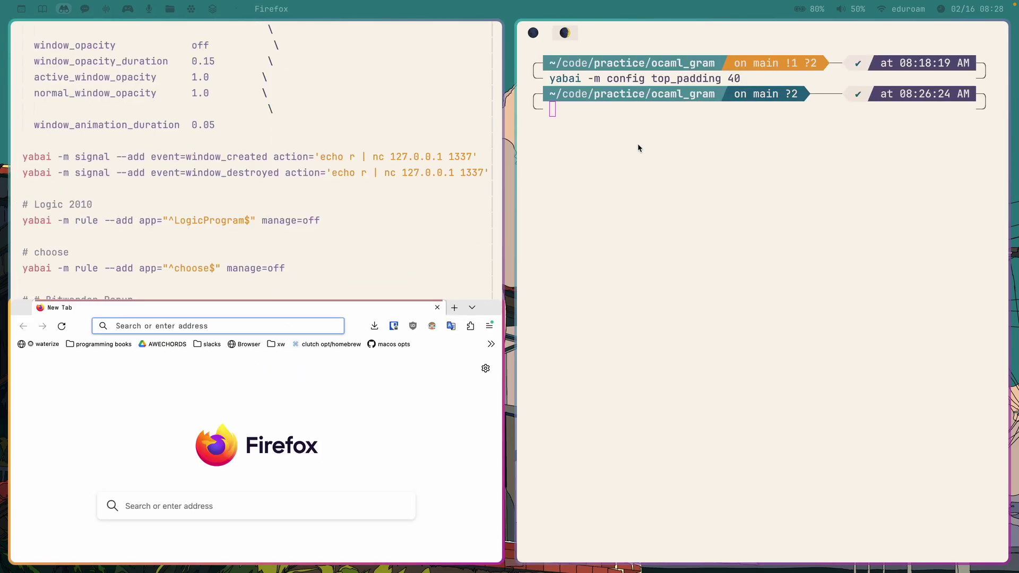
{"action": "key", "text": "alt+k"}
{"action": "key", "text": "alt+f"}
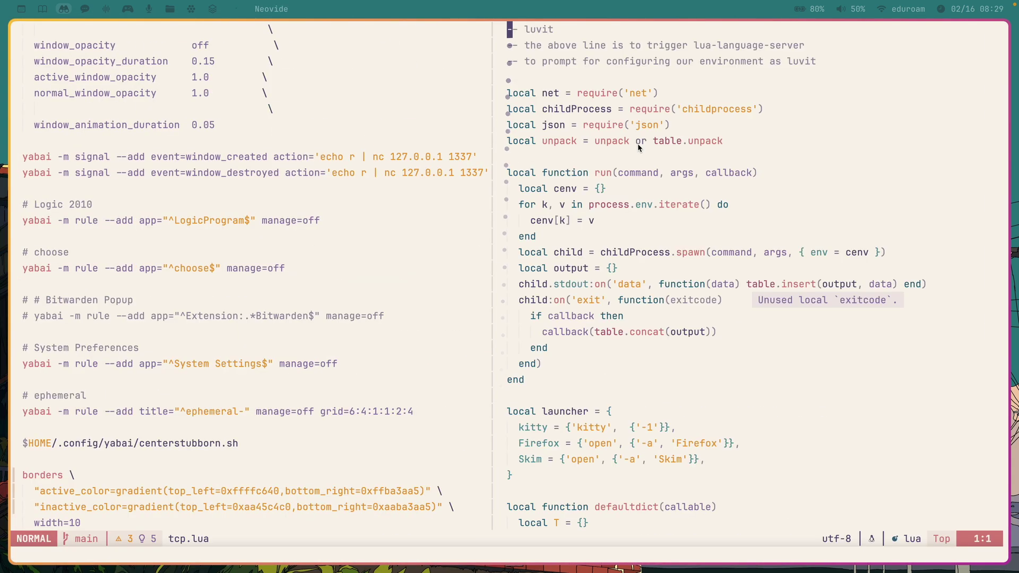
{"action": "key", "text": "alt+f"}
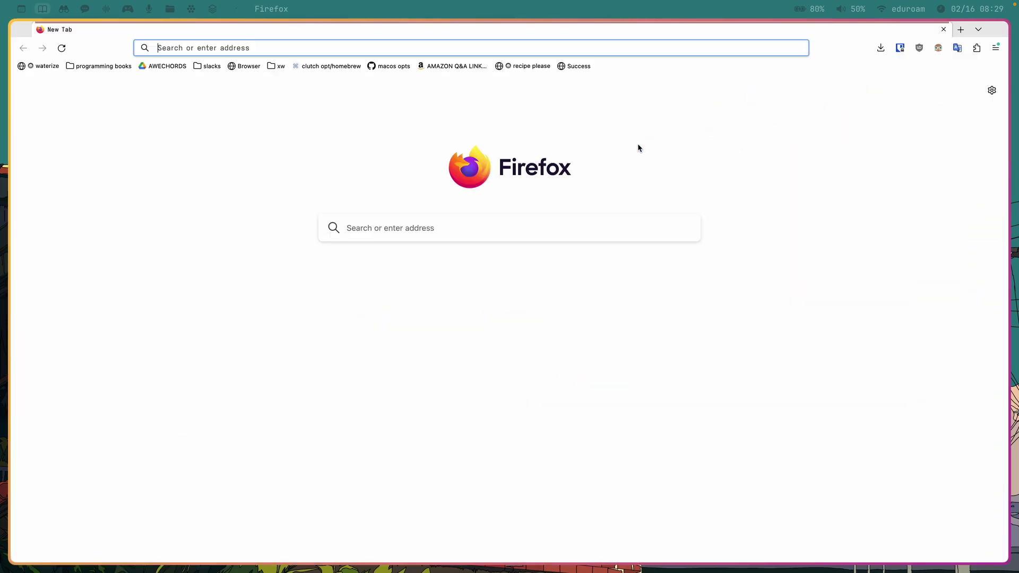
Step: Open two more Firefox windows in the second workspace and load kagi.com in the newest one
{"action": "key", "text": "super+n"}
{"action": "key", "text": "super+n"}
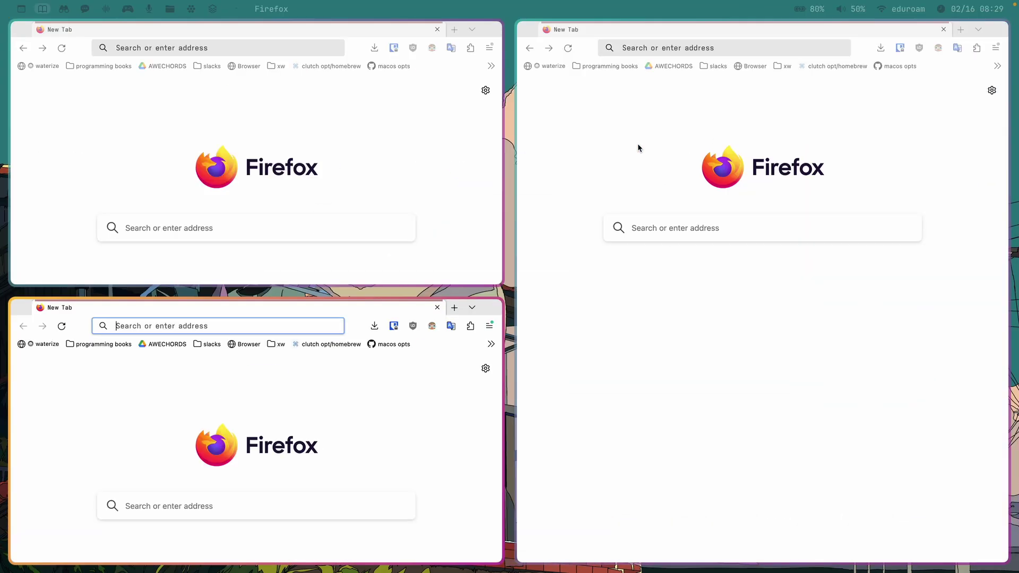
{"action": "type", "text": "kagi.com/"}
{"action": "key", "text": "Return"}
Step: Load google.com in the tall Firefox window and github.com in the remaining empty Firefox window
{"action": "key", "text": "alt+l"}
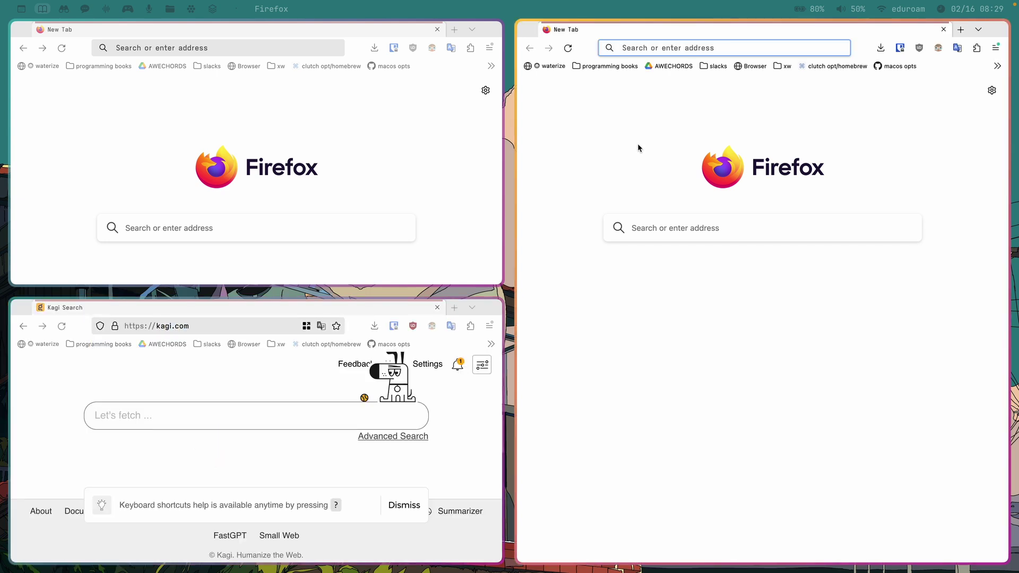
{"action": "type", "text": "google.com/"}
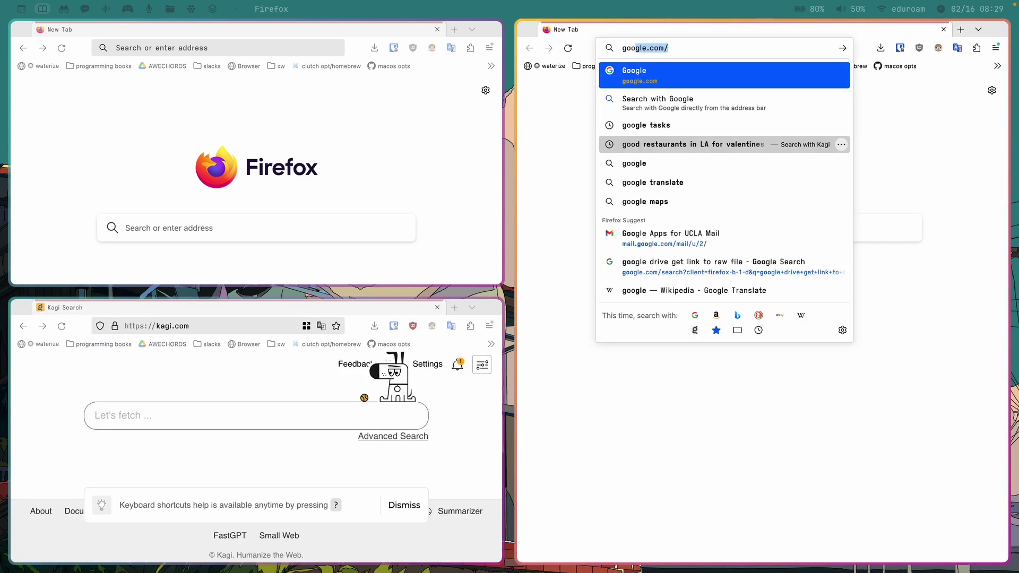
{"action": "key", "text": "Return"}
{"action": "key", "text": "alt+h"}
{"action": "type", "text": "github.com/"}
{"action": "key", "text": "Return"}
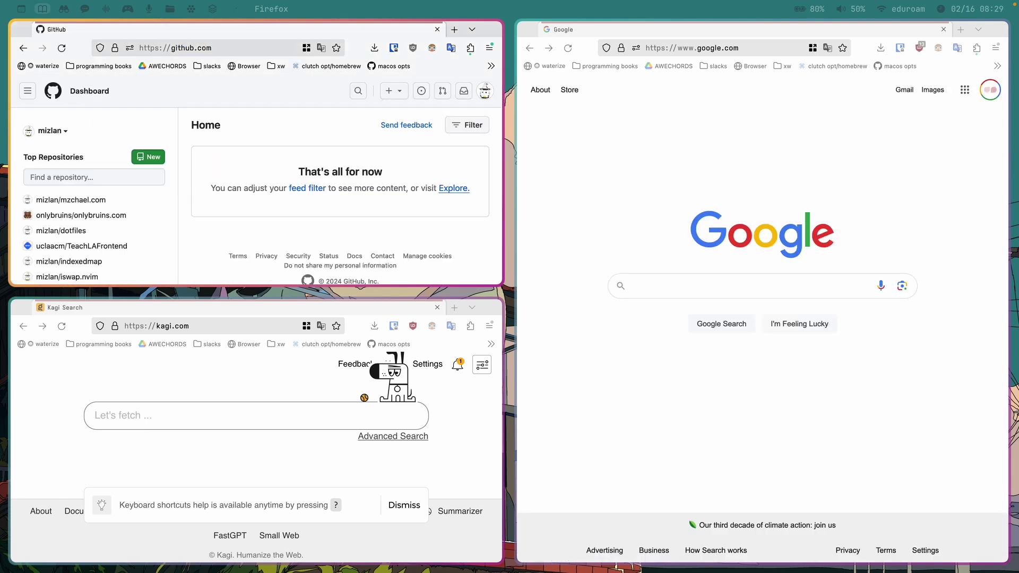
Step: Focus the Google window and move it to the ninth workspace
{"action": "left_click", "coordinate": [638, 148]}
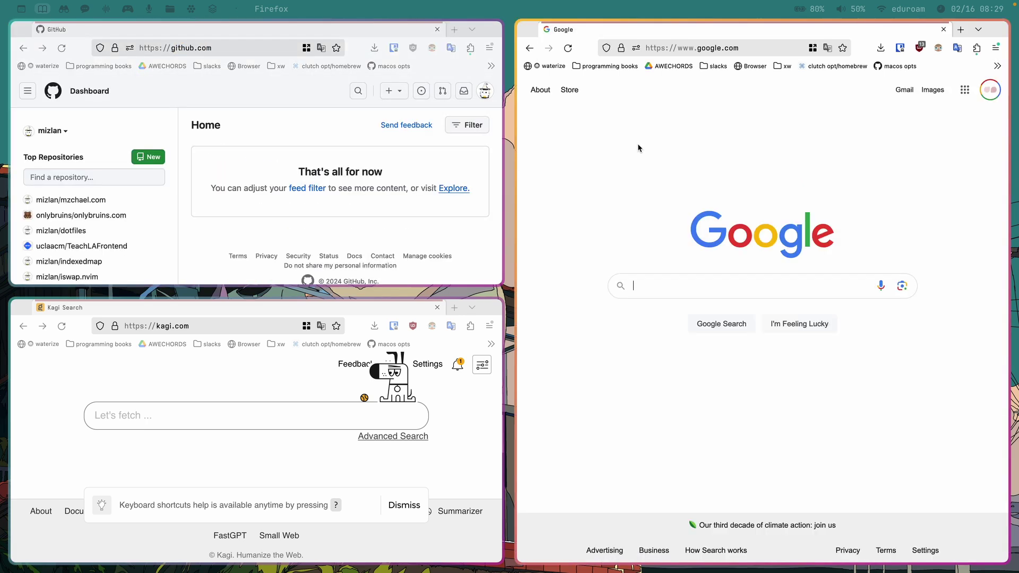
{"action": "key", "text": "alt+shift+9"}
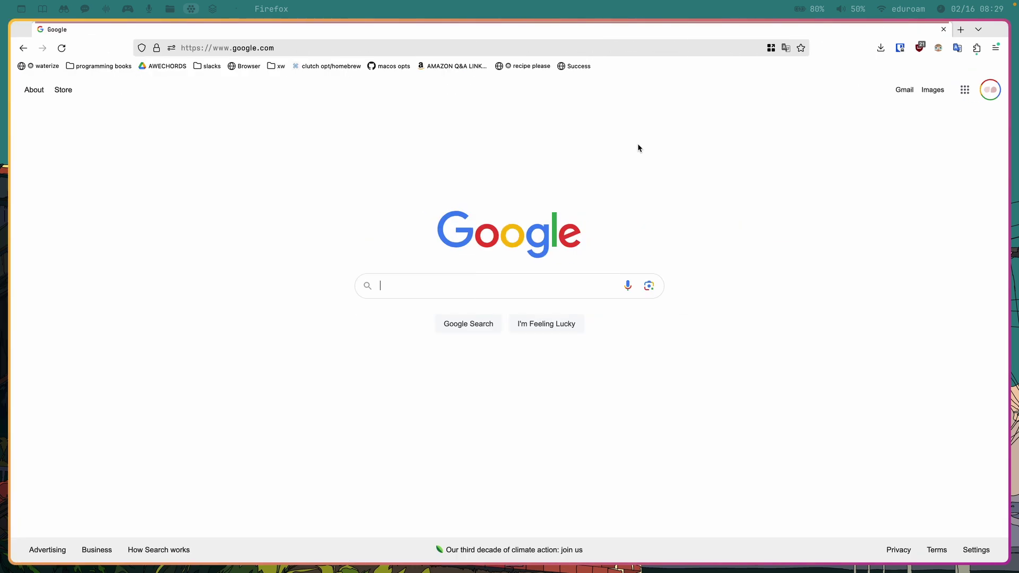
Step: Return to the third workspace and alternate focus between Neovide and kitty, ending on kitty
{"action": "key", "text": "alt+Tab"}
{"action": "key", "text": "alt+Tab"}
{"action": "key", "text": "alt+3"}
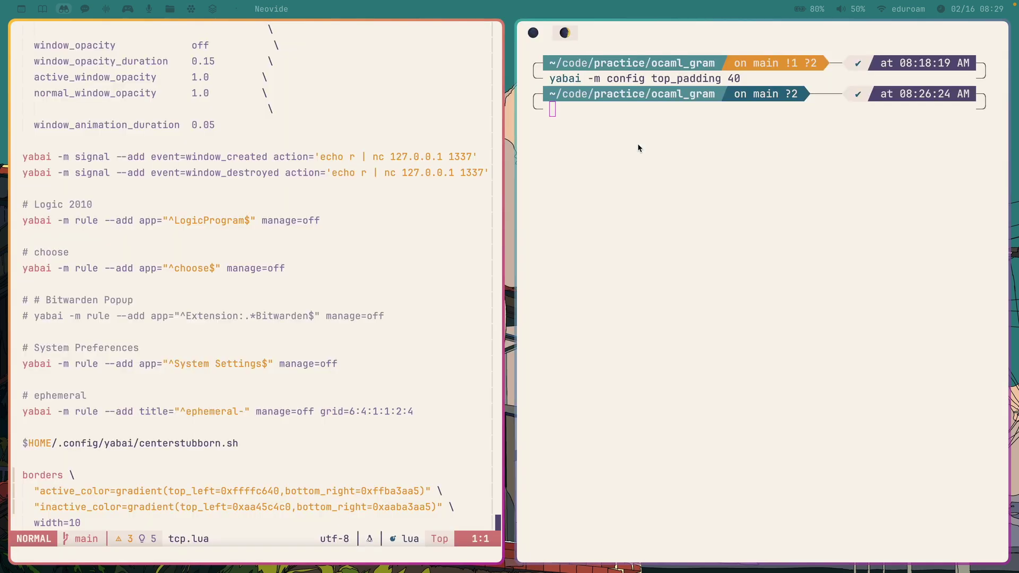
{"action": "key", "text": "alt+l"}
{"action": "key", "text": "alt+h"}
{"action": "key", "text": "alt+l"}
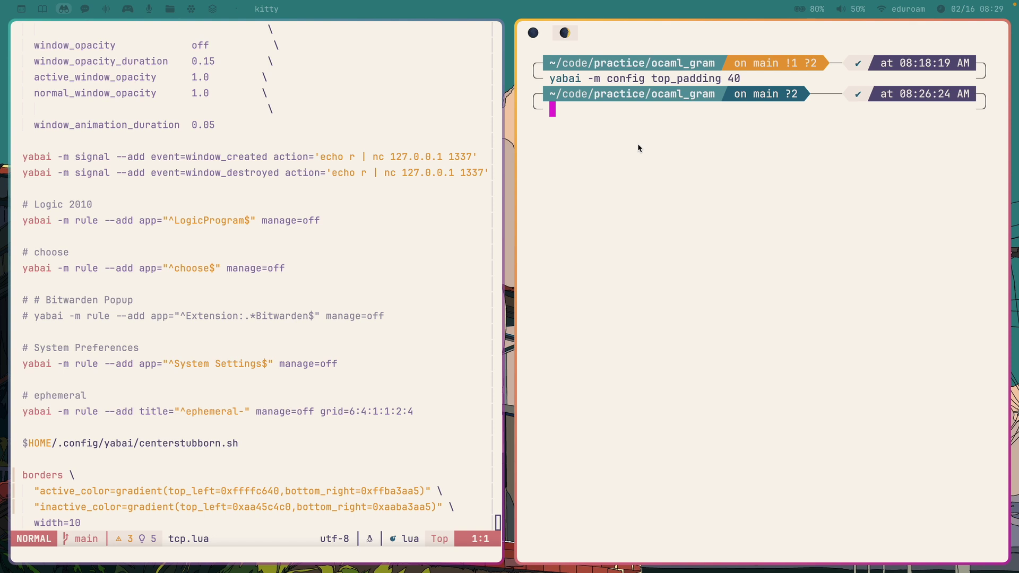
Step: Focus the Kagi window in the second workspace and alternate between the second and ninth workspaces
{"action": "key", "text": "alt+2"}
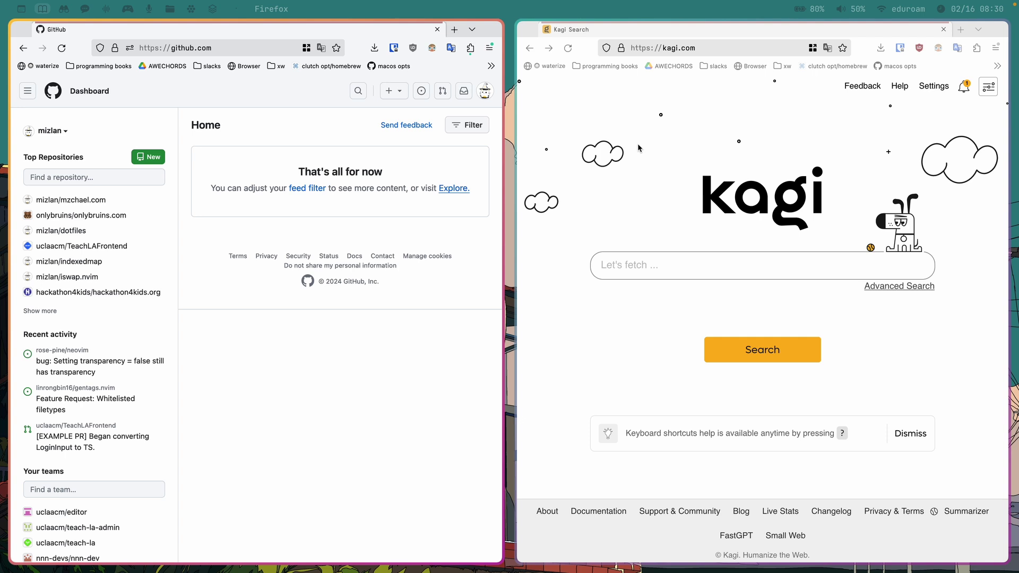
{"action": "left_click", "coordinate": [638, 148]}
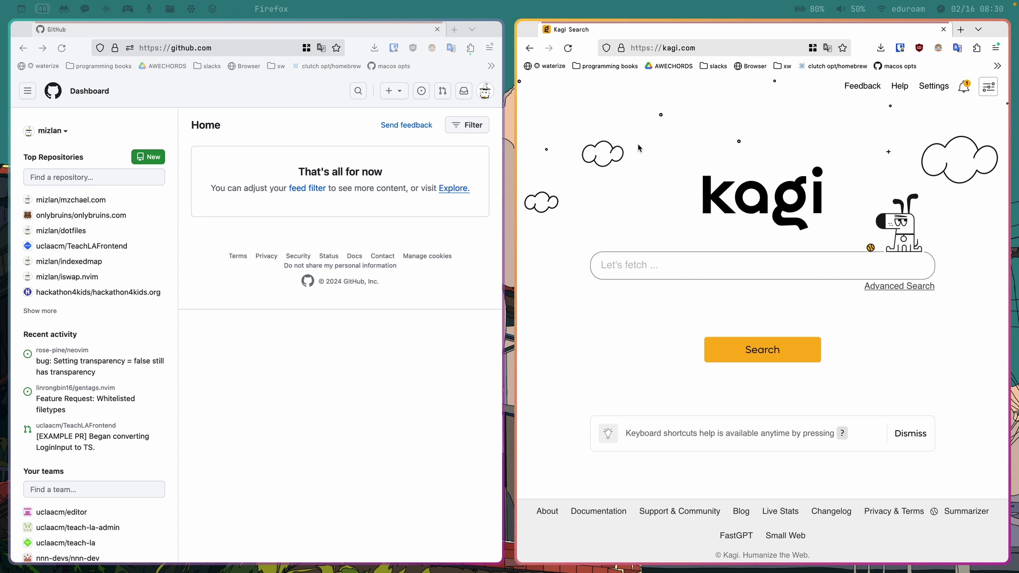
{"action": "key", "text": "alt+9"}
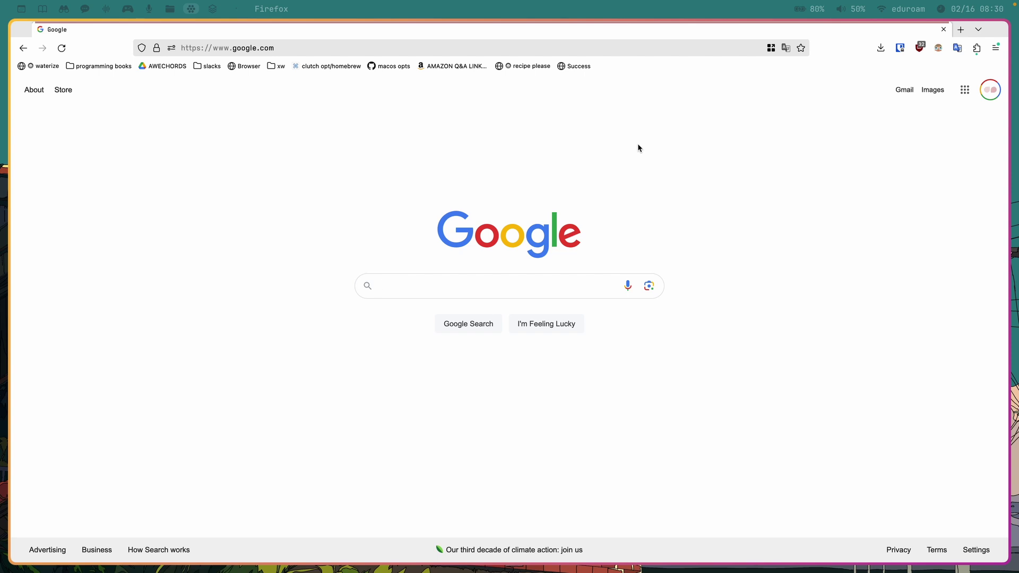
{"action": "key", "text": "alt+2"}
{"action": "key", "text": "alt+9"}
{"action": "key", "text": "alt+2"}
{"action": "key", "text": "alt+9"}
Step: Go back to the third workspace and alternate focus between kitty and Neovide, ending on Neovide
{"action": "key", "text": "alt+3"}
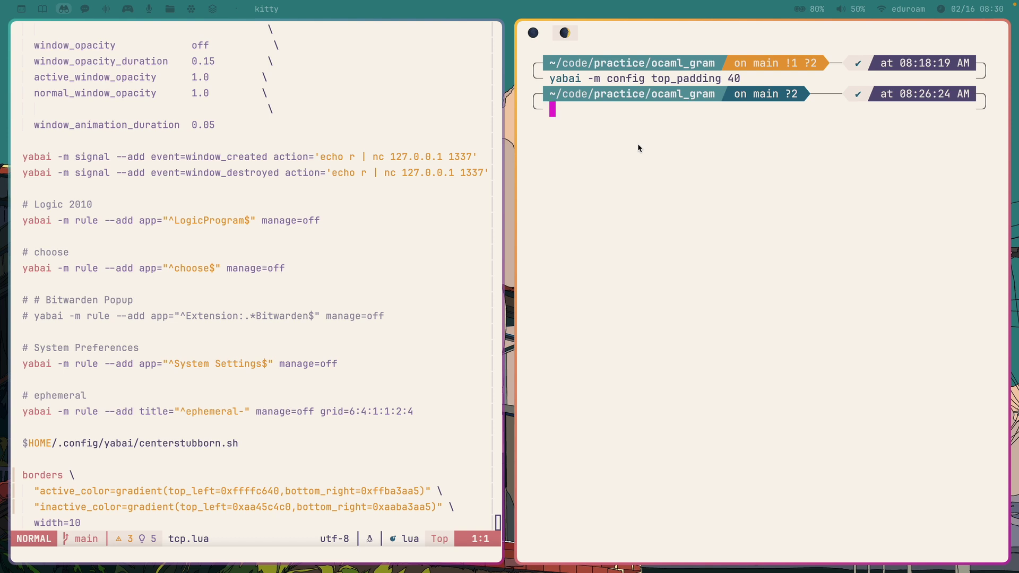
{"action": "key", "text": "alt+h"}
{"action": "key", "text": "alt+l"}
{"action": "key", "text": "alt+h"}
{"action": "key", "text": "alt+l"}
{"action": "key", "text": "alt+h"}
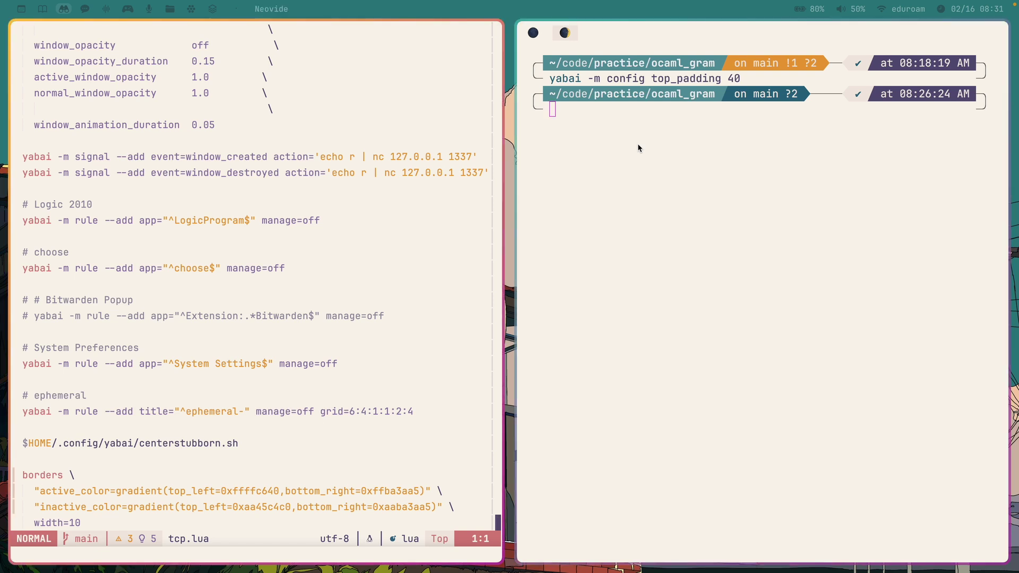
Step: Launch a second Neovide instance from kitty by rerunning /Applications/Neovide.app/Contents/MacOS/neovide from the shell history
{"action": "key", "text": "alt+l"}
{"action": "key", "text": "ctrl+r"}
{"action": "type", "text": "neovid"}
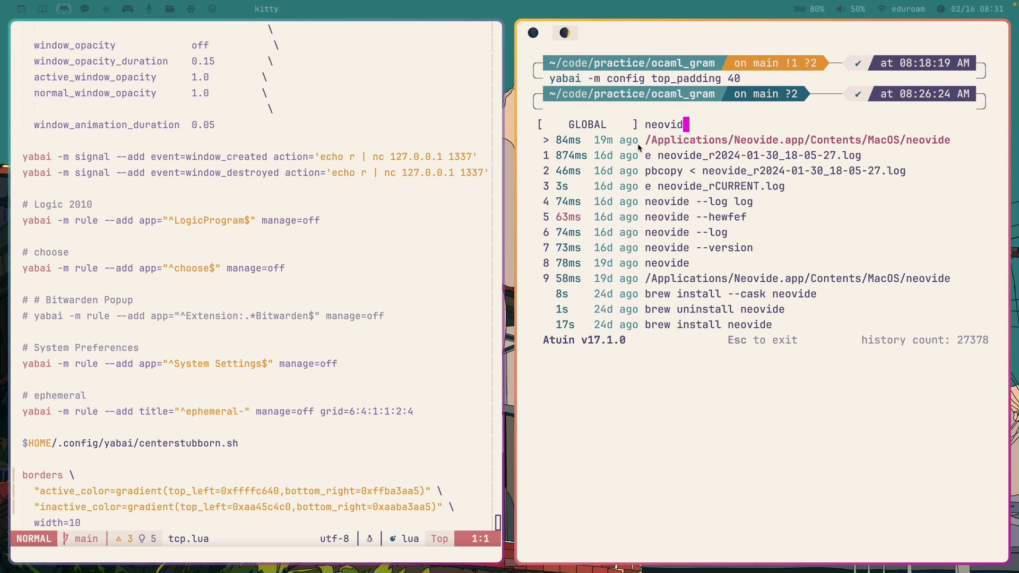
{"action": "key", "text": "Return"}
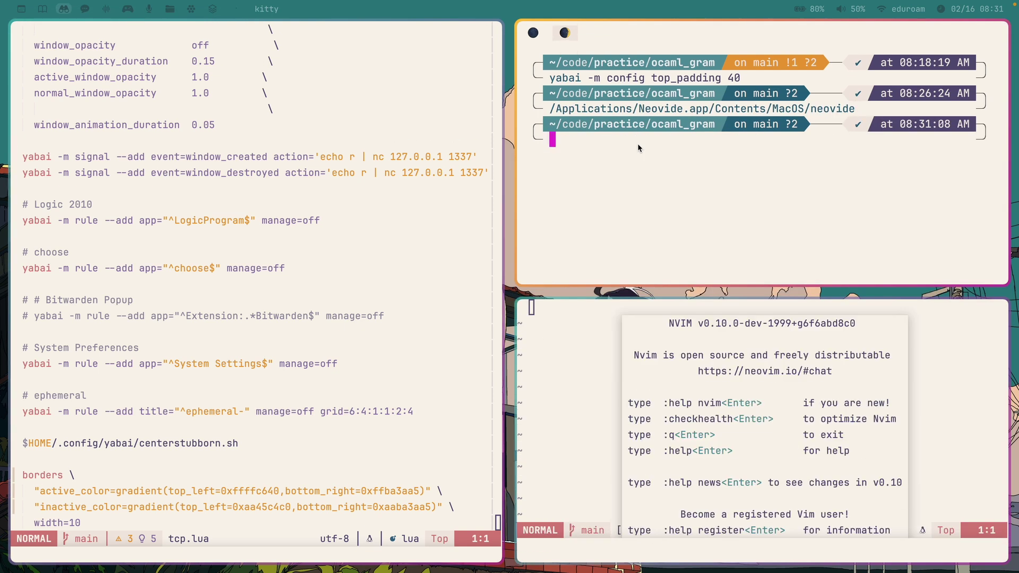
Step: Alternate focus between the original and the new Neovide windows, visit the ninth workspace and return to the third
{"action": "key", "text": "alt+h"}
{"action": "key", "text": "alt+l"}
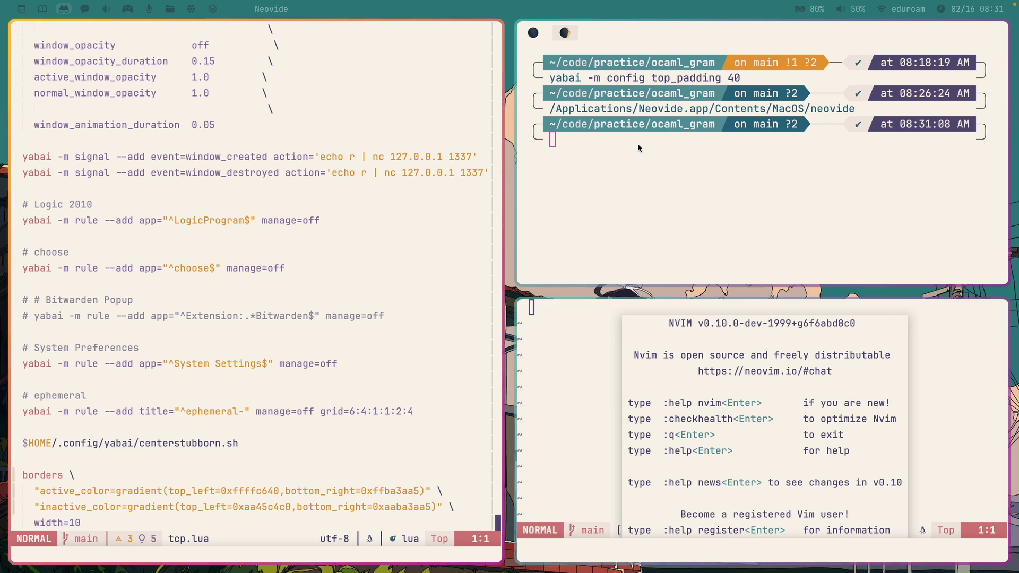
{"action": "key", "text": "alt+l"}
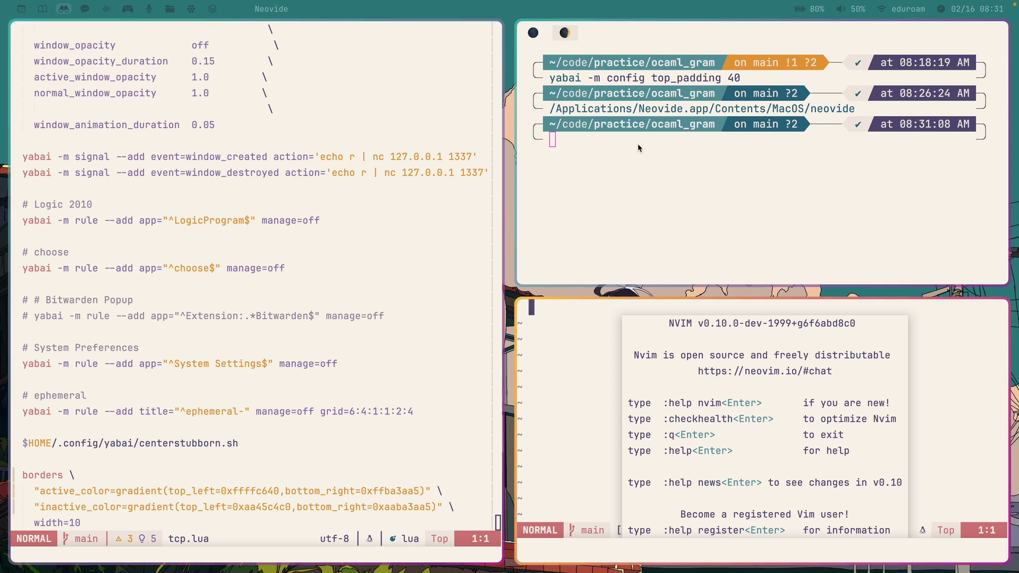
{"action": "key", "text": "alt+9"}
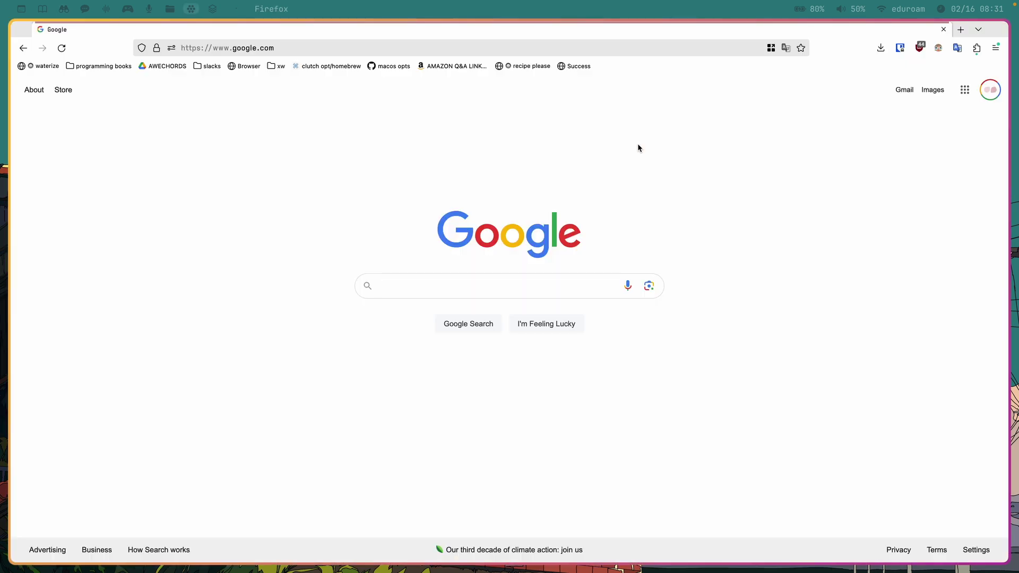
{"action": "key", "text": "alt+3"}
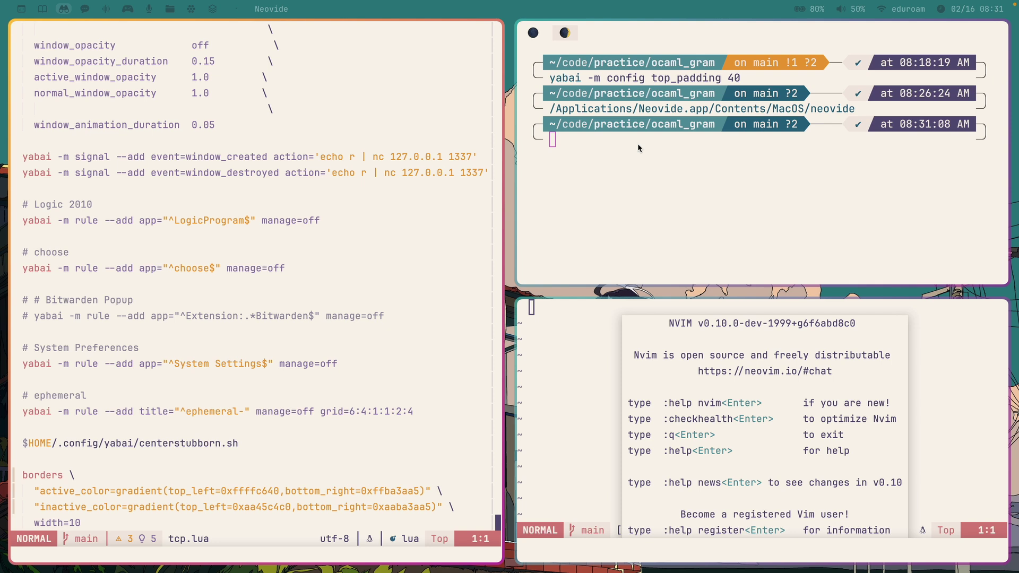
Step: Alternate focus between the stacked kitty and new Neovide windows, ending on kitty
{"action": "key", "text": "alt+l"}
{"action": "key", "text": "alt+k"}
{"action": "key", "text": "alt+j"}
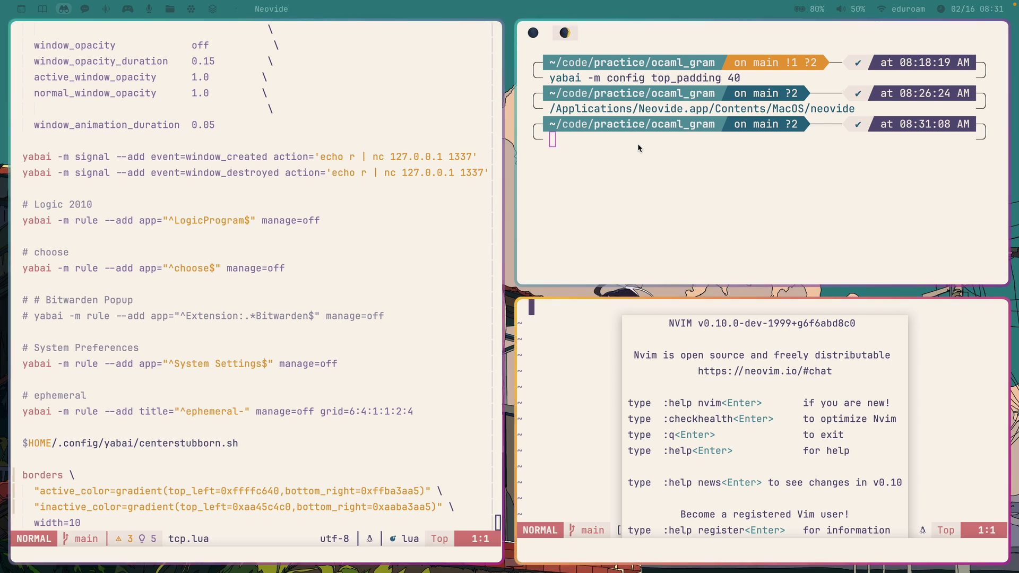
{"action": "key", "text": "alt+k"}
Step: Focus the Kagi window in the second workspace, visit the third workspace and return to the second
{"action": "key", "text": "alt+2"}
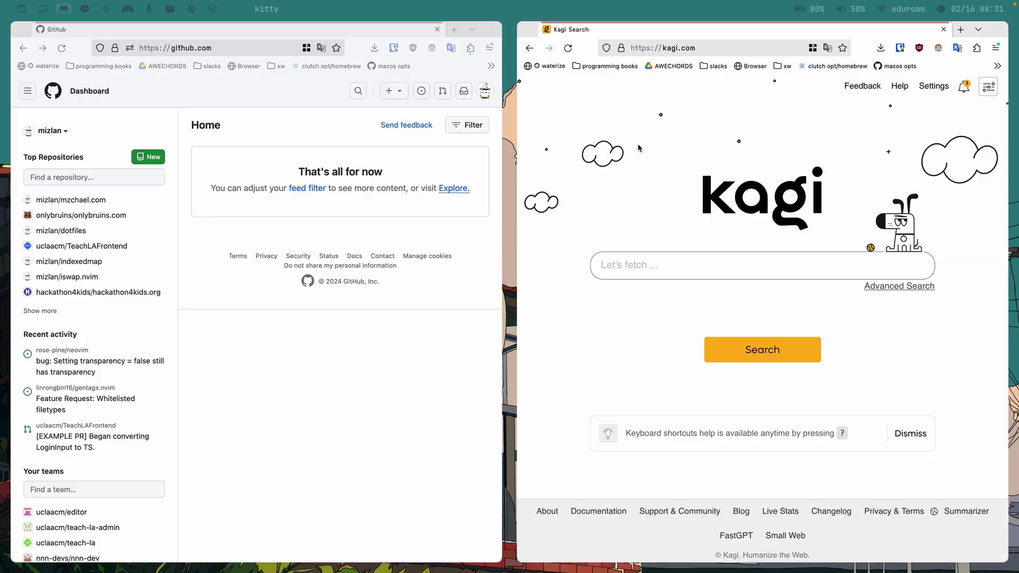
{"action": "key", "text": "alt+l"}
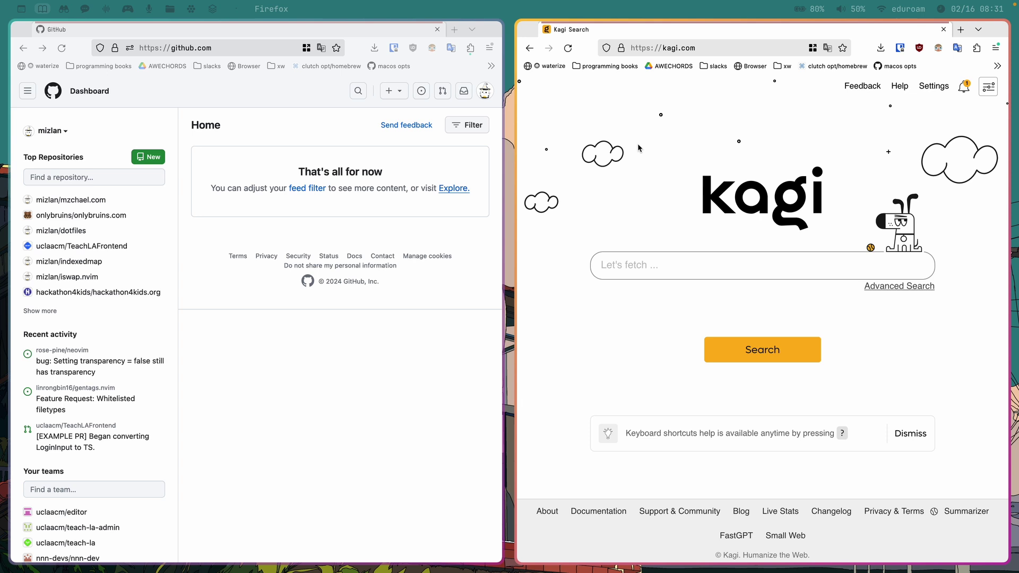
{"action": "key", "text": "alt+3"}
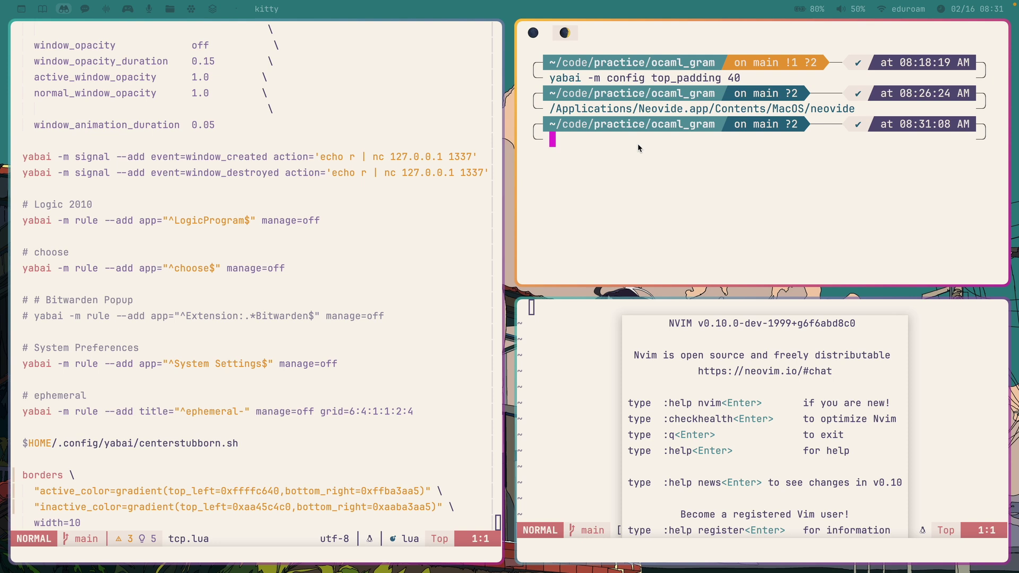
{"action": "key", "text": "alt+2"}
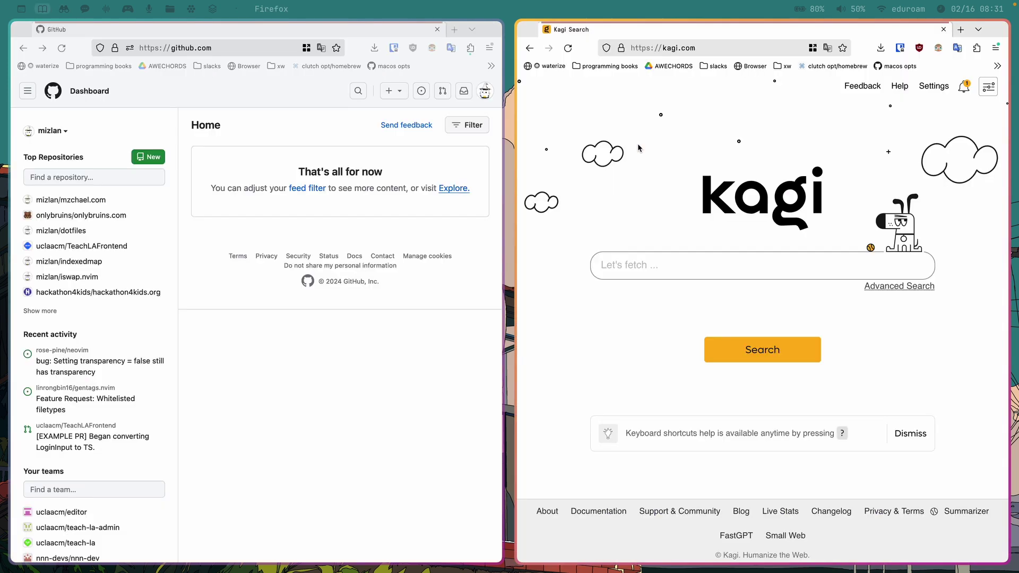
Step: Alternate between the first and second workspaces and switch focus between the Kagi and GitHub windows, ending on GitHub
{"action": "key", "text": "alt+1"}
{"action": "key", "text": "alt+2"}
{"action": "key", "text": "alt+h"}
{"action": "key", "text": "alt+l"}
{"action": "key", "text": "alt+1"}
{"action": "key", "text": "alt+2"}
{"action": "key", "text": "alt+h"}
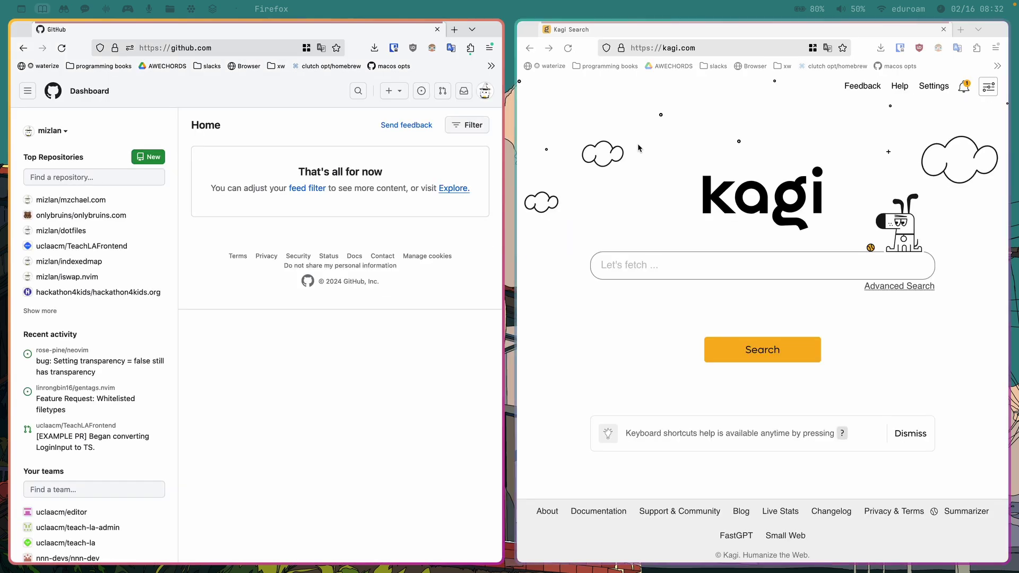
Step: Switch to the third workspace and zoom the Neovide window with tcp.lua to fullscreen
{"action": "key", "text": "alt+3"}
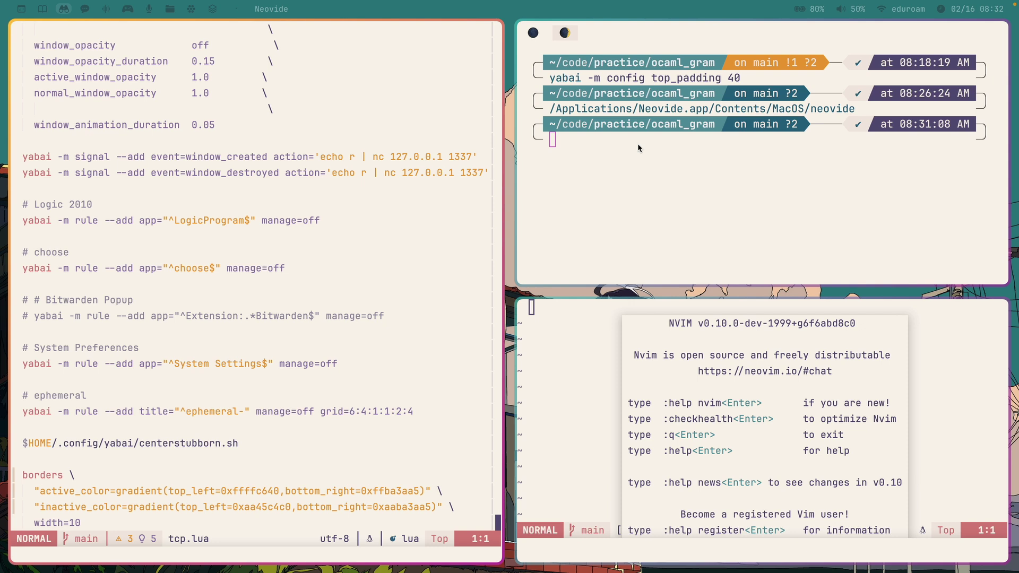
{"action": "key", "text": "alt+f"}
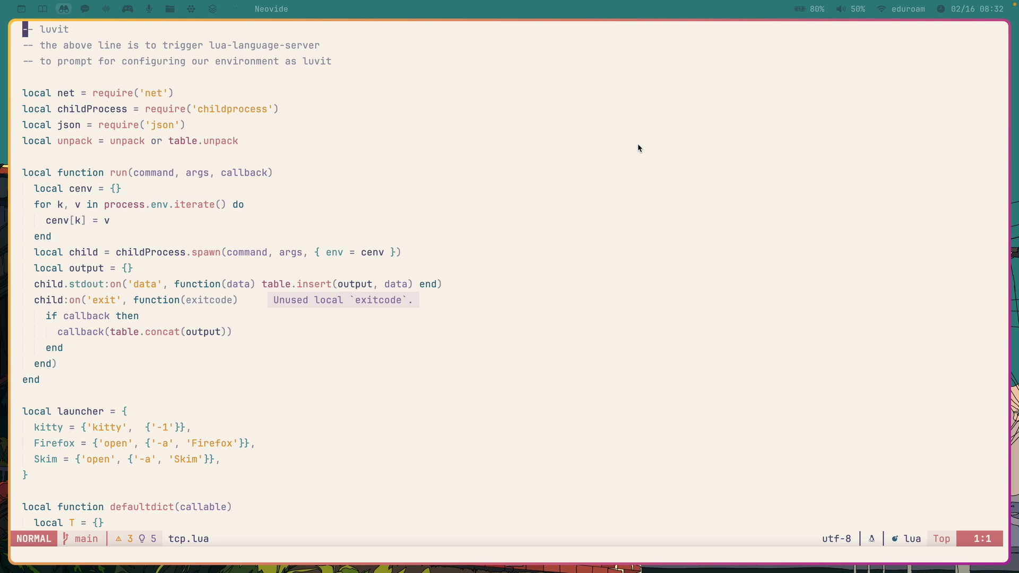
Step: Search tcp.lua for "focus" and go to the match in the yabai window call inside focusinfo
{"action": "scroll", "coordinate": [638, 148], "scroll_direction": "down", "scroll_amount": 10}
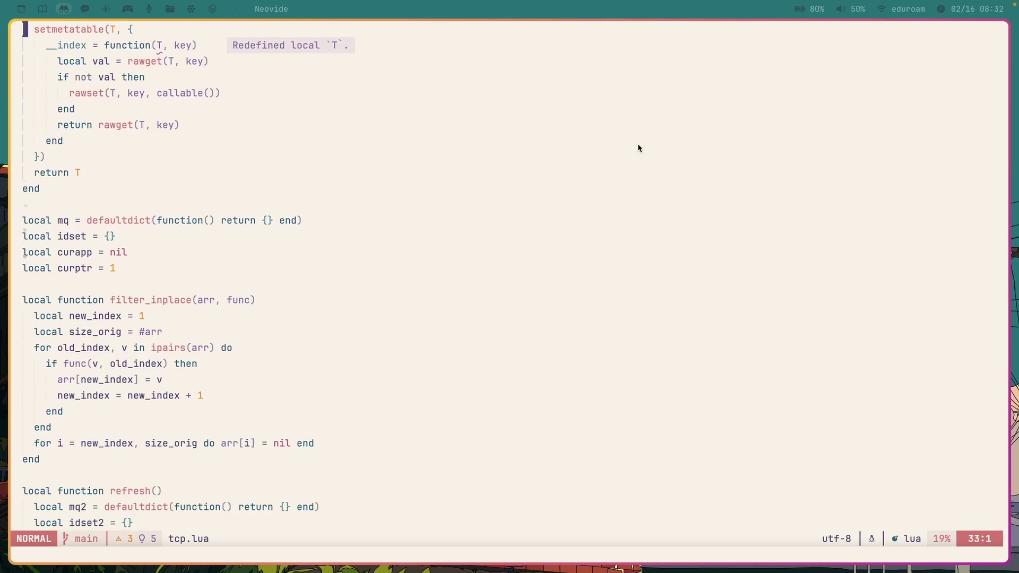
{"action": "scroll", "coordinate": [639, 148], "scroll_direction": "down", "scroll_amount": 20}
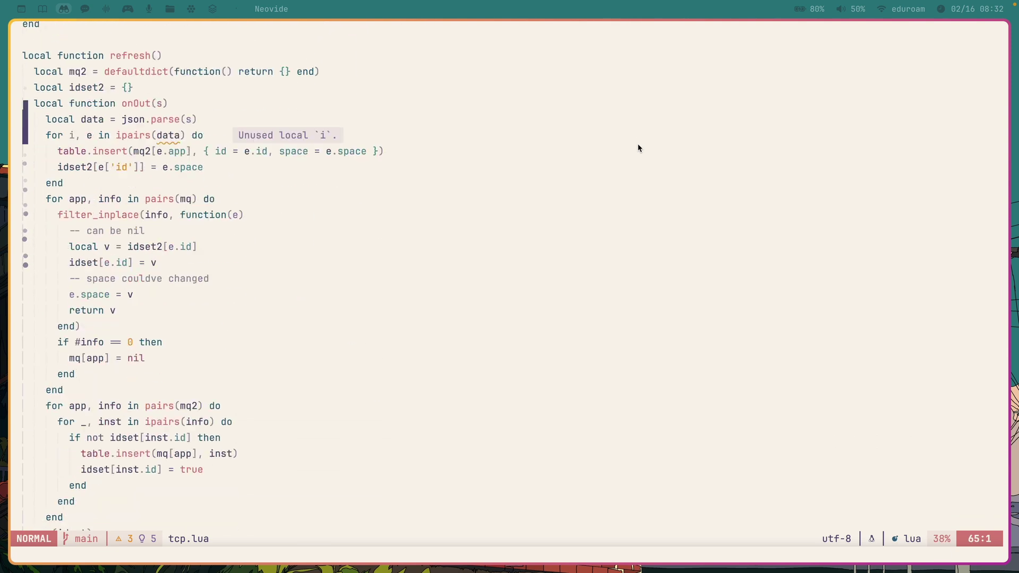
{"action": "scroll", "coordinate": [639, 148], "scroll_direction": "up", "scroll_amount": 5}
{"action": "key", "text": "slash"}
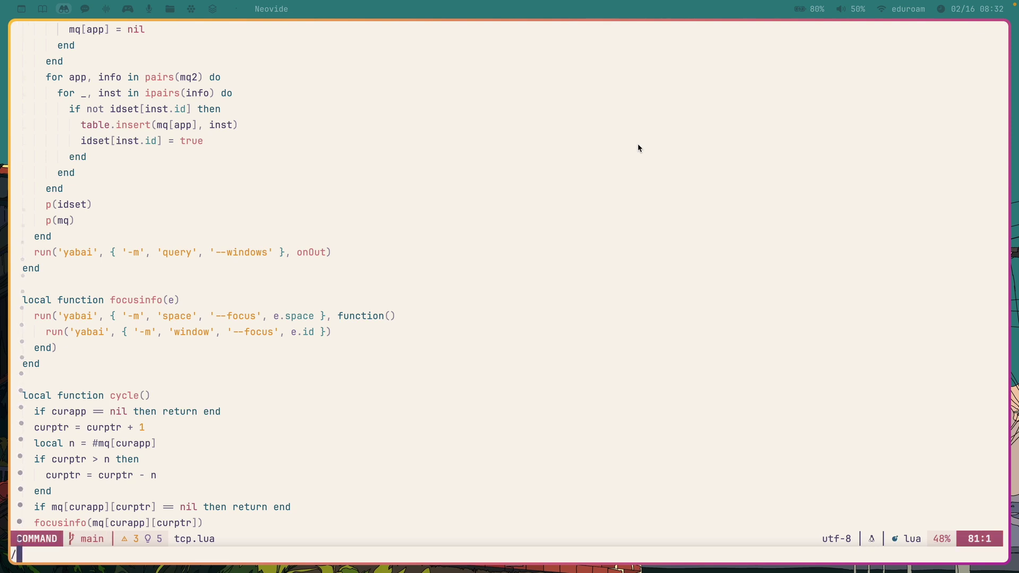
{"action": "type", "text": "focus"}
{"action": "key", "text": "Return"}
{"action": "key", "text": "n"}
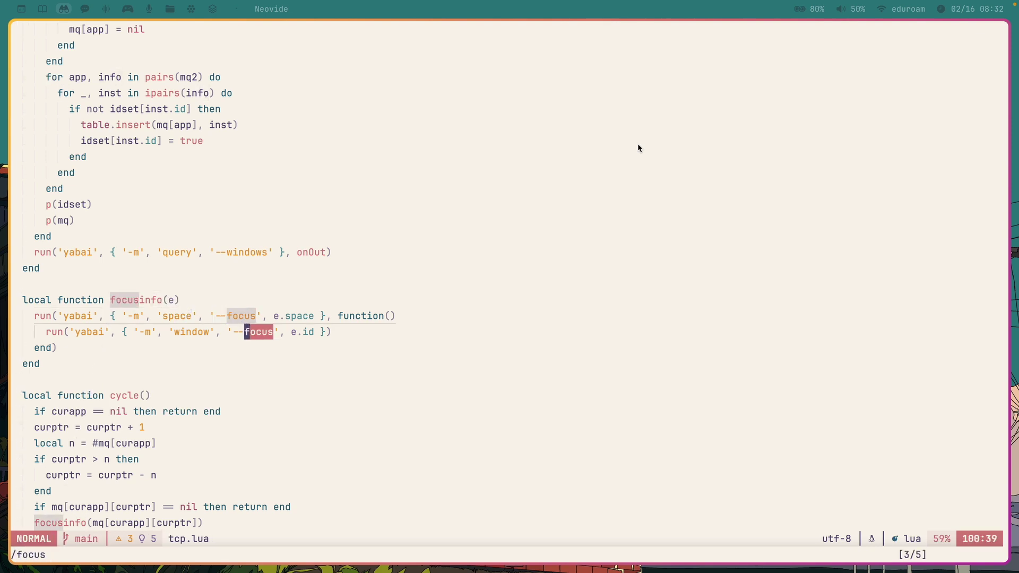
Step: Move the cursor up to the yabai windows query line at the end of the refresh function
{"action": "key", "text": "k"}
{"action": "key", "text": "k"}
{"action": "key", "text": "k"}
{"action": "key", "text": "k"}
{"action": "key", "text": "k"}
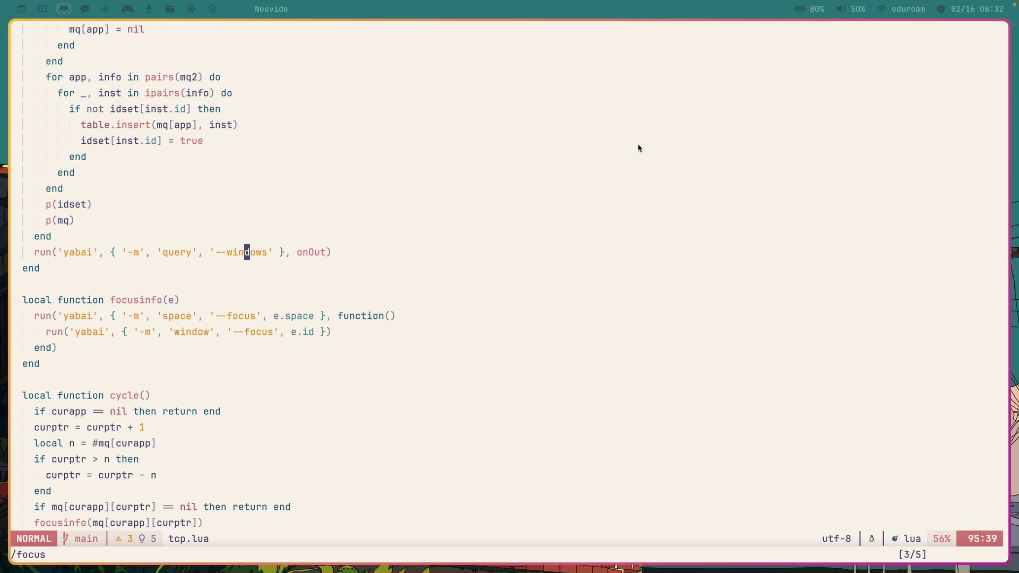
Step: Highlight the client "data" handler near the end of tcp.lua, including the server's closing line, and clear the selection
{"action": "key", "text": "G"}
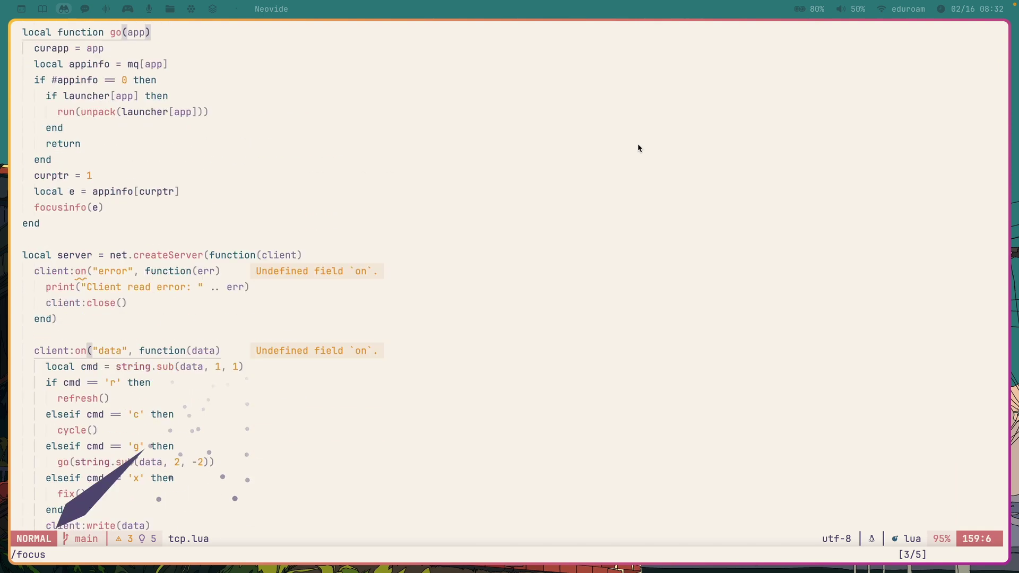
{"action": "key", "text": "braceleft"}
{"action": "key", "text": "braceleft"}
{"action": "key", "text": "k"}
{"action": "key", "text": "V"}
{"action": "key", "text": "braceleft"}
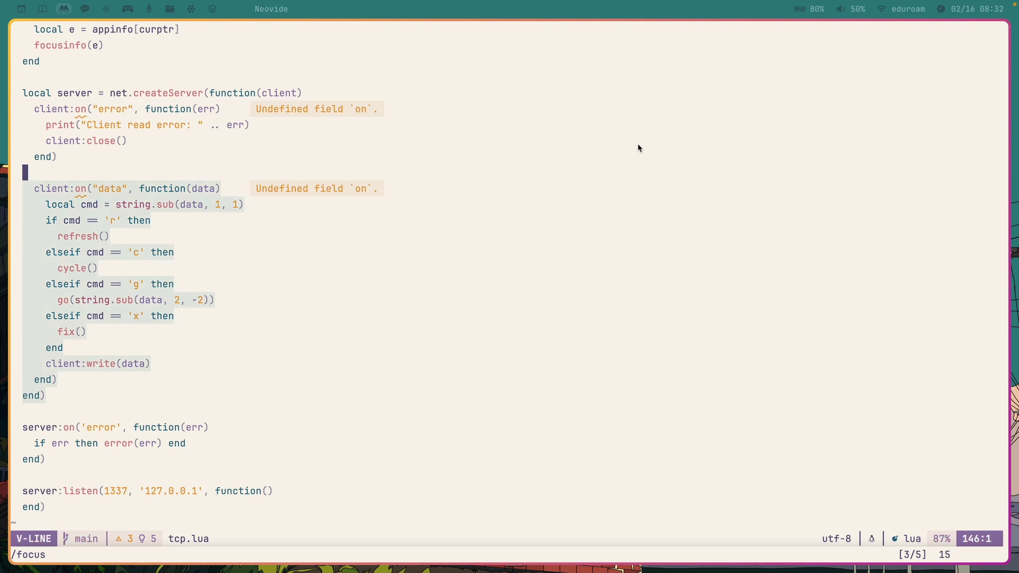
{"action": "key", "text": "Escape"}
Step: Move the cursor through the handler's cmd assignment to the 'r' command in the first condition
{"action": "key", "text": "k"}
{"action": "key", "text": "j"}
{"action": "key", "text": "e"}
{"action": "key", "text": "e"}
{"action": "key", "text": "e"}
{"action": "key", "text": "j"}
{"action": "key", "text": "j"}
{"action": "key", "text": "e"}
{"action": "key", "text": "e"}
{"action": "key", "text": "e"}
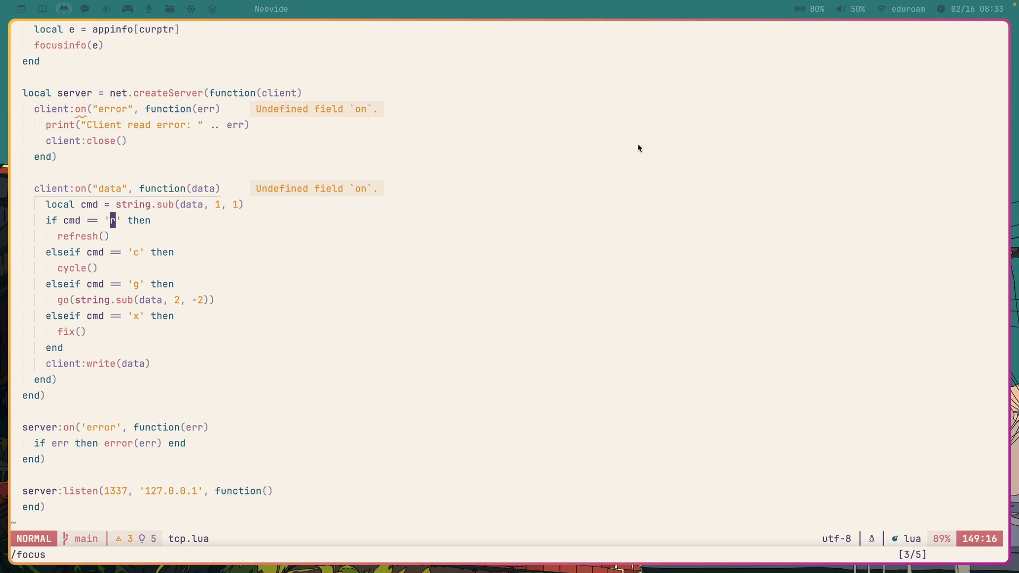
Step: Examine the 'c' and 'g' command branches of the data handler line by line
{"action": "key", "text": "j"}
{"action": "key", "text": "j"}
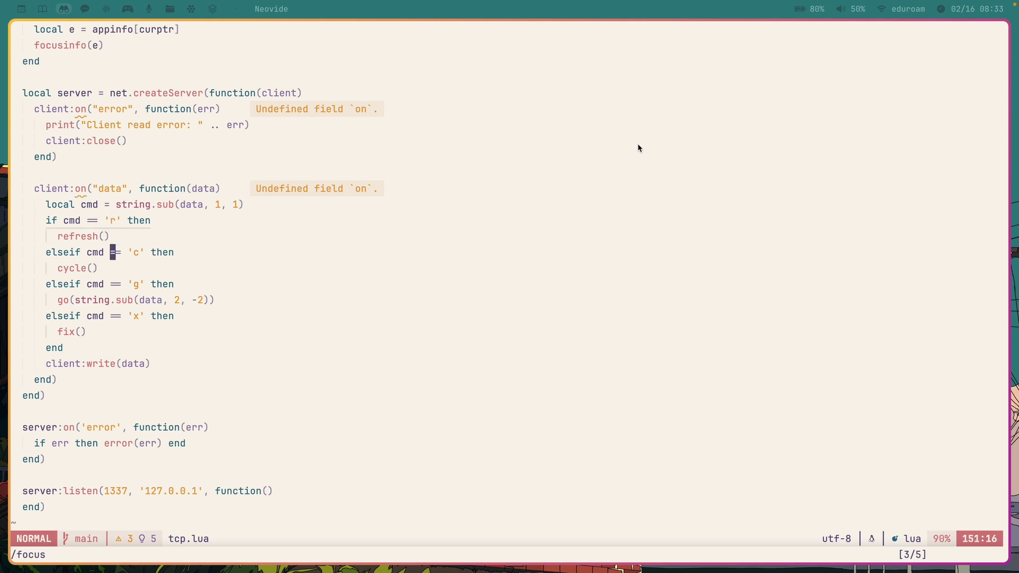
{"action": "key", "text": "j"}
{"action": "key", "text": "j"}
{"action": "key", "text": "k"}
{"action": "key", "text": "k"}
{"action": "key", "text": "l"}
{"action": "key", "text": "l"}
{"action": "key", "text": "l"}
{"action": "key", "text": "l"}
{"action": "key", "text": "j"}
{"action": "key", "text": "j"}
Step: Highlight the string.sub(data, 2, -2) argument of the go call and clear the selection
{"action": "key", "text": "V"}
{"action": "key", "text": "j"}
{"action": "key", "text": "Escape"}
{"action": "key", "text": "b"}
{"action": "key", "text": "b"}
{"action": "key", "text": "b"}
{"action": "key", "text": "v"}
{"action": "key", "text": "shift+5"}
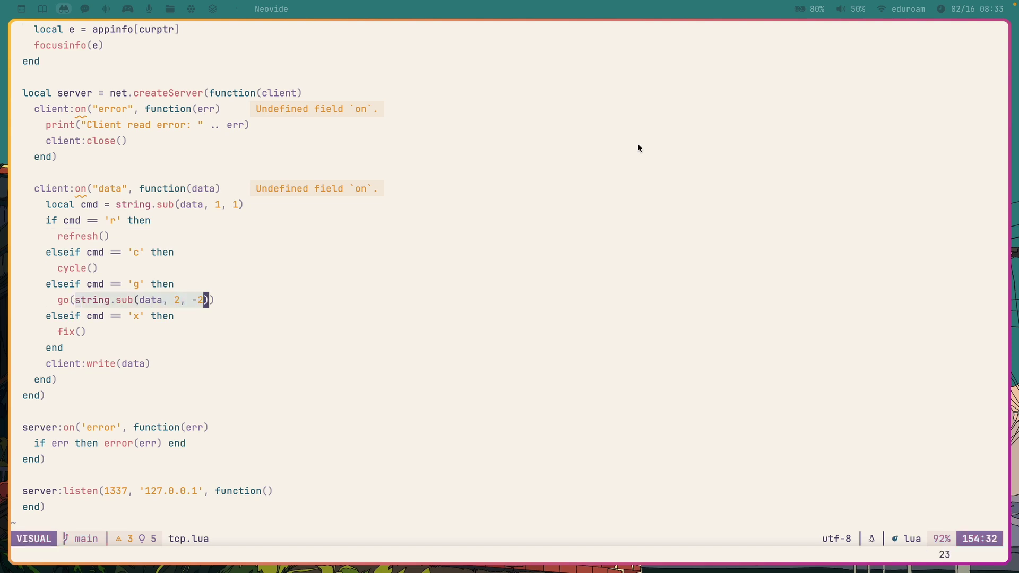
{"action": "key", "text": "Escape"}
Step: Highlight the 'x' branch with its fix call, clear the selection and move to the handler's closing lines
{"action": "key", "text": "j"}
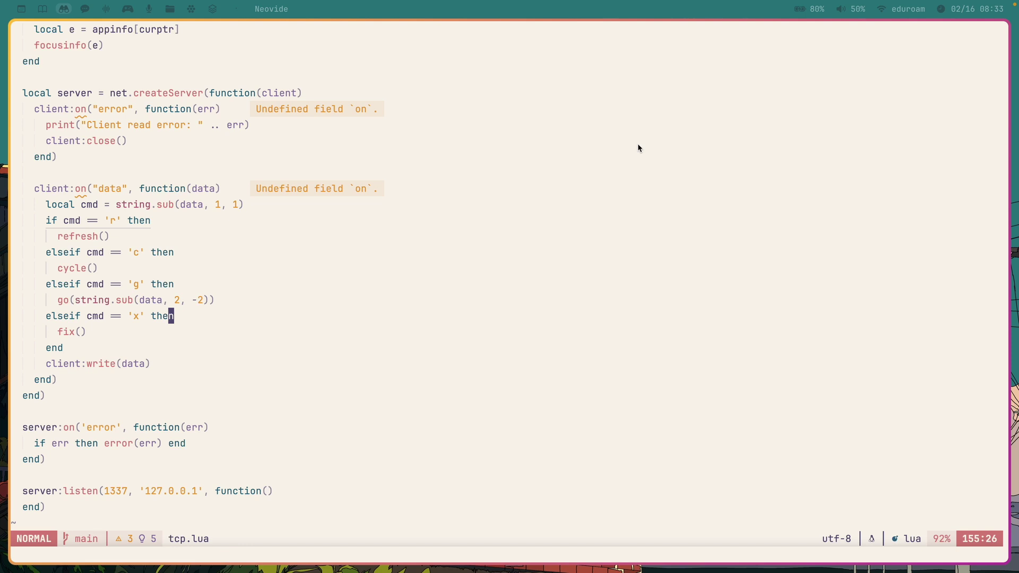
{"action": "key", "text": "j"}
{"action": "key", "text": "shift+v"}
{"action": "key", "text": "k"}
{"action": "key", "text": "Escape"}
{"action": "key", "text": "j"}
{"action": "key", "text": "j"}
{"action": "key", "text": "j"}
{"action": "key", "text": "j"}
Step: Review the fix and go functions above the server code, ending on the server block's closing line
{"action": "key", "text": "ctrl+u"}
{"action": "key", "text": "ctrl+u"}
{"action": "key", "text": "ctrl+u"}
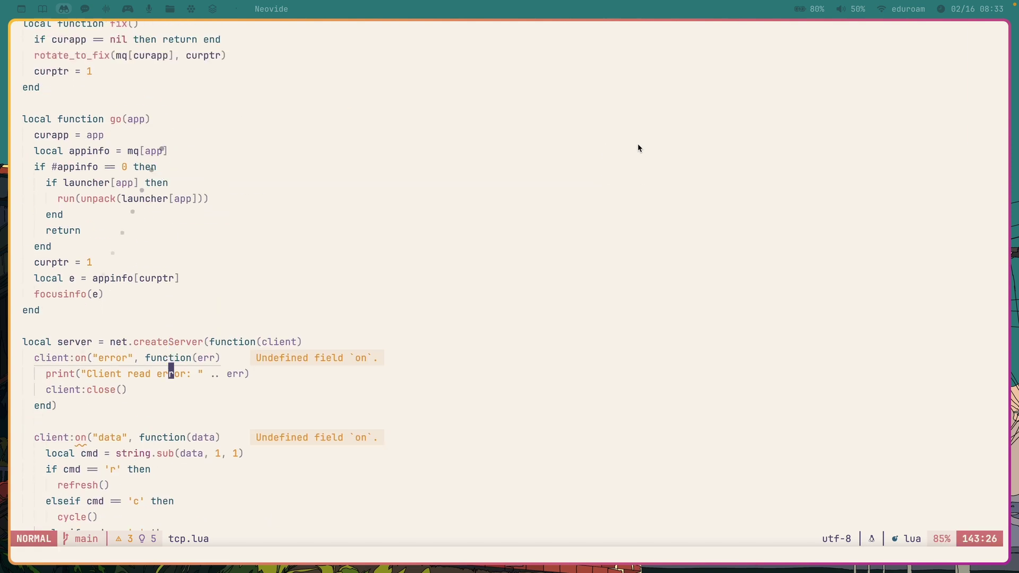
{"action": "key", "text": "ctrl+d"}
{"action": "key", "text": "ctrl+d"}
{"action": "key", "text": "ctrl+d"}
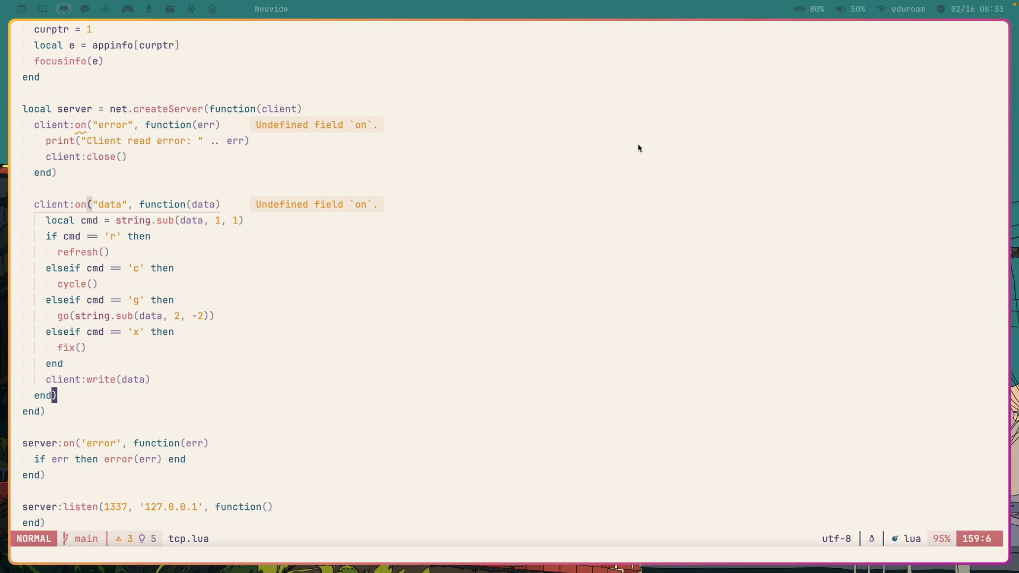
{"action": "key", "text": "j"}
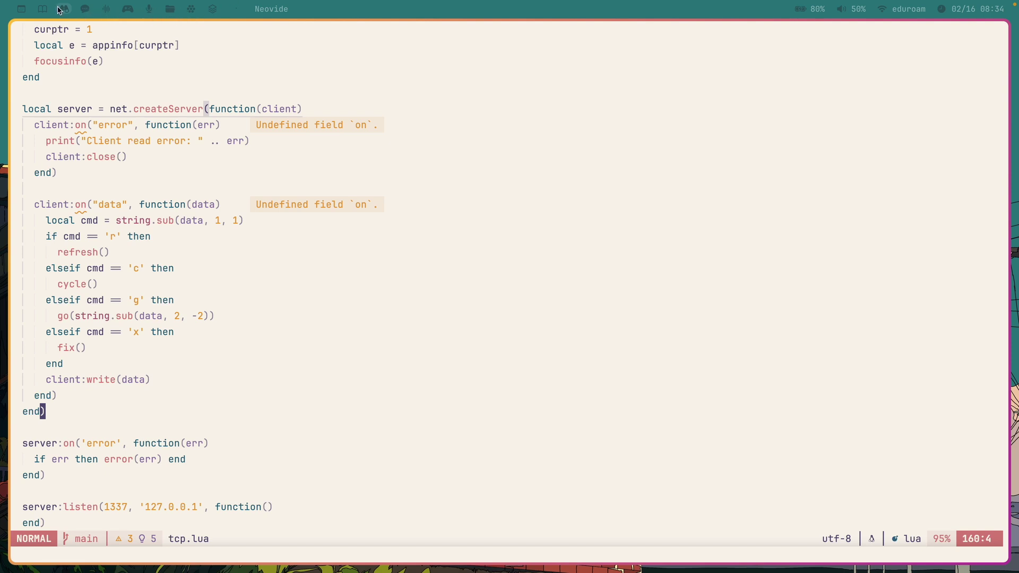
Step: Move the cursor back up to the local cmd line of the data handler
{"action": "mouse_move", "coordinate": [70, 2]}
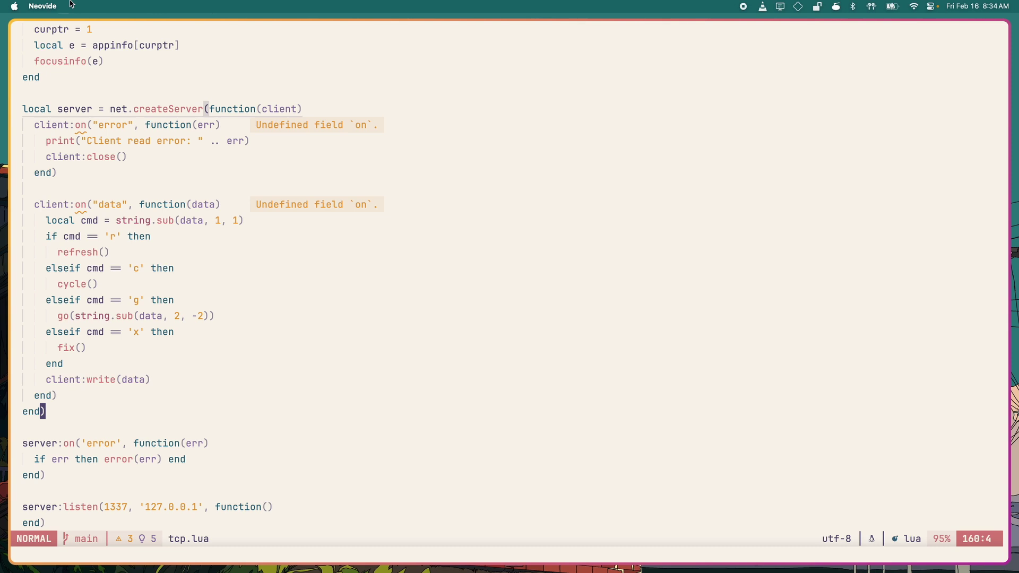
{"action": "key", "text": "k"}
{"action": "key", "text": "k"}
{"action": "key", "text": "k"}
{"action": "key", "text": "k"}
{"action": "key", "text": "k"}
{"action": "key", "text": "k"}
{"action": "key", "text": "k"}
{"action": "key", "text": "k"}
{"action": "key", "text": "k"}
{"action": "key", "text": "k"}
{"action": "key", "text": "k"}
{"action": "key", "text": "k"}
{"action": "key", "text": "k"}
Step: Switch the editor to the yabairc buffer
{"action": "key", "text": "space"}
{"action": "key", "text": "b"}
{"action": "key", "text": "ctrl+n"}
{"action": "key", "text": "ctrl+n"}
{"action": "key", "text": "Return"}
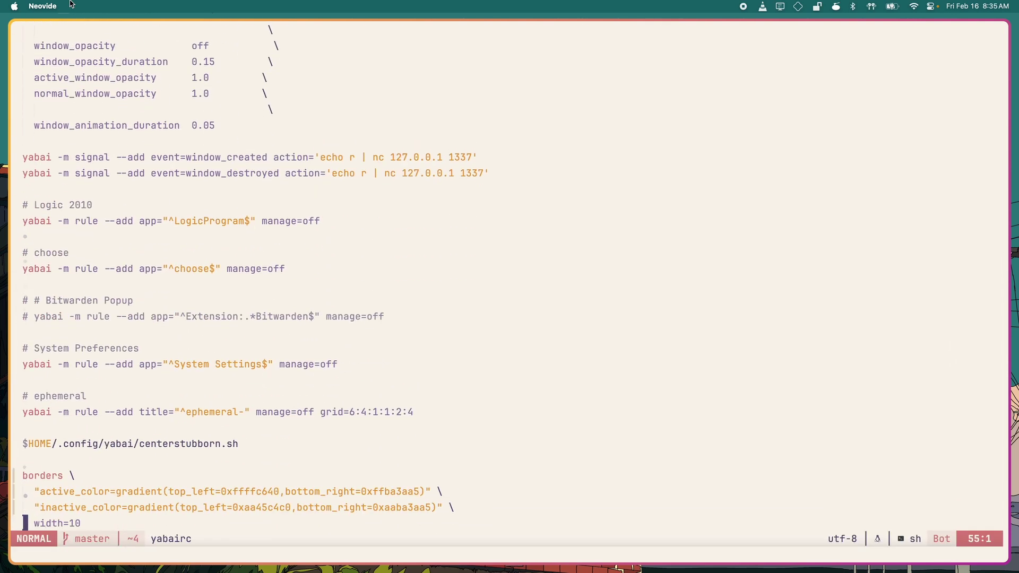
Step: Highlight the window_created and window_destroyed signal lines in yabairc, clearing the selection each time
{"action": "key", "text": "k"}
{"action": "key", "text": "k"}
{"action": "key", "text": "k"}
{"action": "key", "text": "k"}
{"action": "key", "text": "k"}
{"action": "key", "text": "k"}
{"action": "key", "text": "k"}
{"action": "key", "text": "k"}
{"action": "key", "text": "k"}
{"action": "key", "text": "k"}
{"action": "key", "text": "k"}
{"action": "key", "text": "k"}
{"action": "key", "text": "k"}
{"action": "key", "text": "k"}
{"action": "key", "text": "k"}
{"action": "key", "text": "k"}
{"action": "key", "text": "k"}
{"action": "key", "text": "k"}
{"action": "key", "text": "k"}
{"action": "key", "text": "k"}
{"action": "key", "text": "k"}
{"action": "key", "text": "k"}
{"action": "key", "text": "shift+v"}
{"action": "key", "text": "k"}
{"action": "key", "text": "k"}
{"action": "key", "text": "j"}
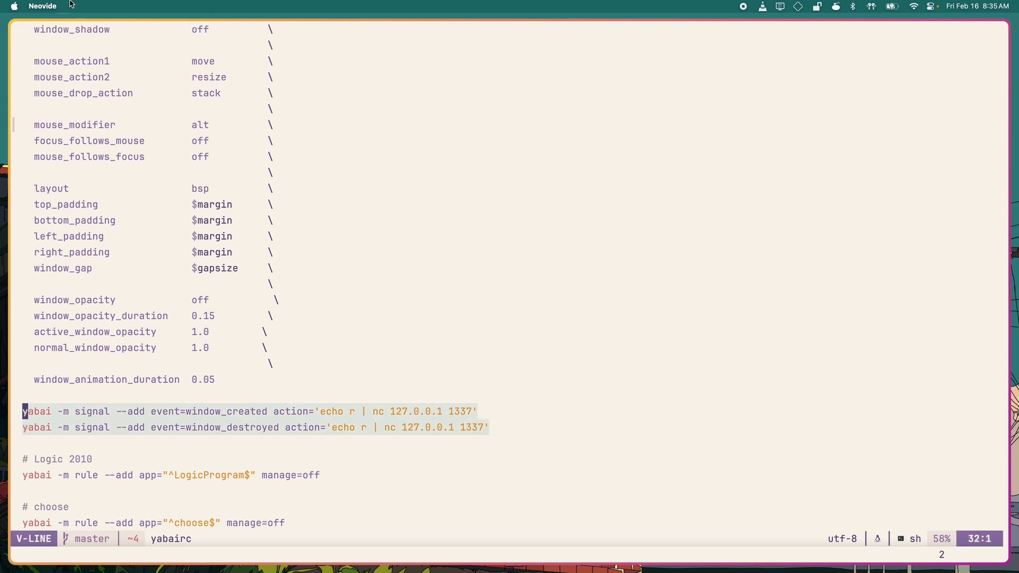
{"action": "key", "text": "Escape"}
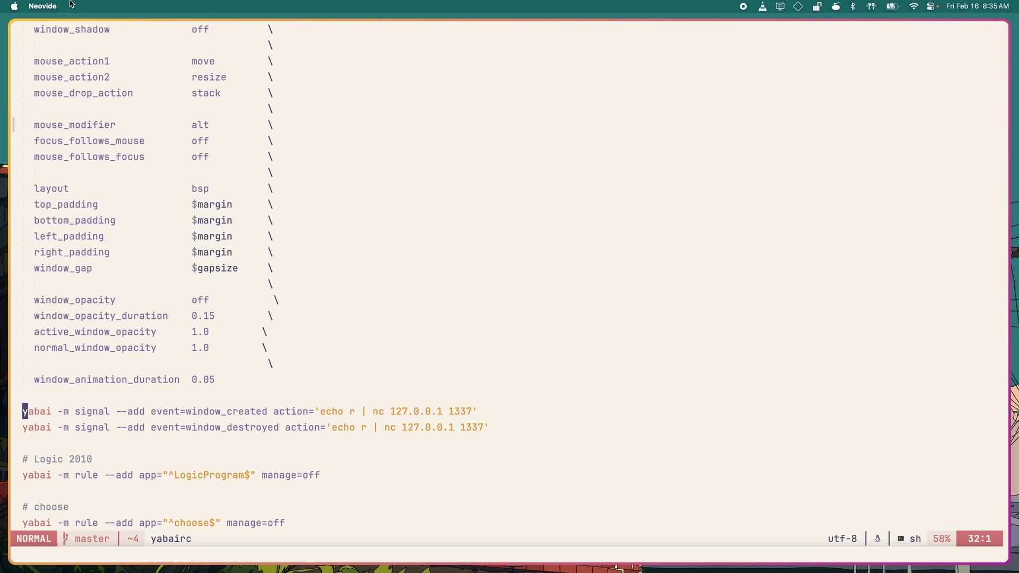
{"action": "key", "text": "shift+v"}
{"action": "key", "text": "j"}
{"action": "key", "text": "Escape"}
Step: Leave yabairc and open the skhdrc buffer from the buffer list
{"action": "key", "text": "g"}
{"action": "key", "text": "g"}
{"action": "key", "text": "ctrl+o"}
{"action": "key", "text": "shift+g"}
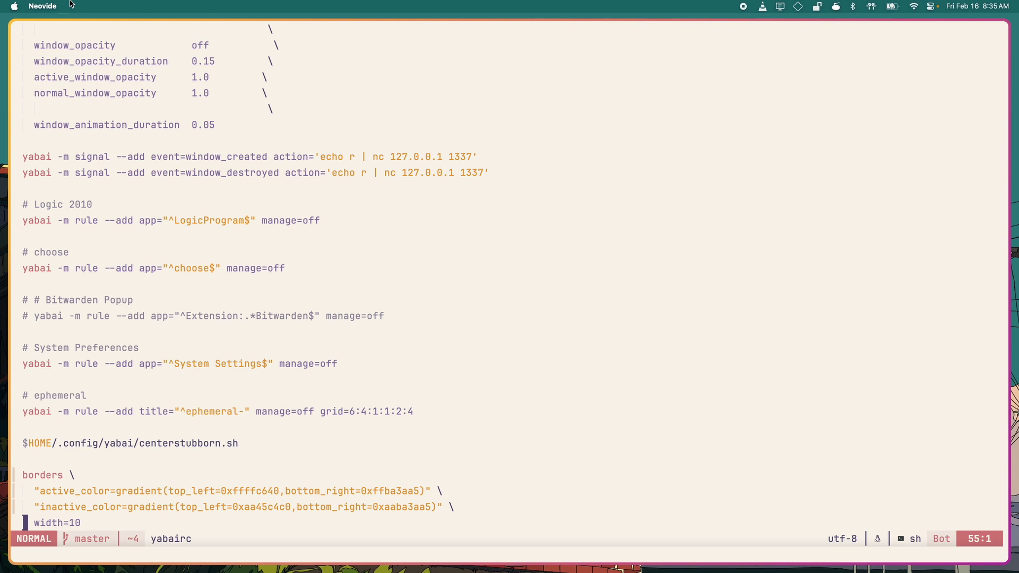
{"action": "key", "text": "space"}
{"action": "key", "text": "b"}
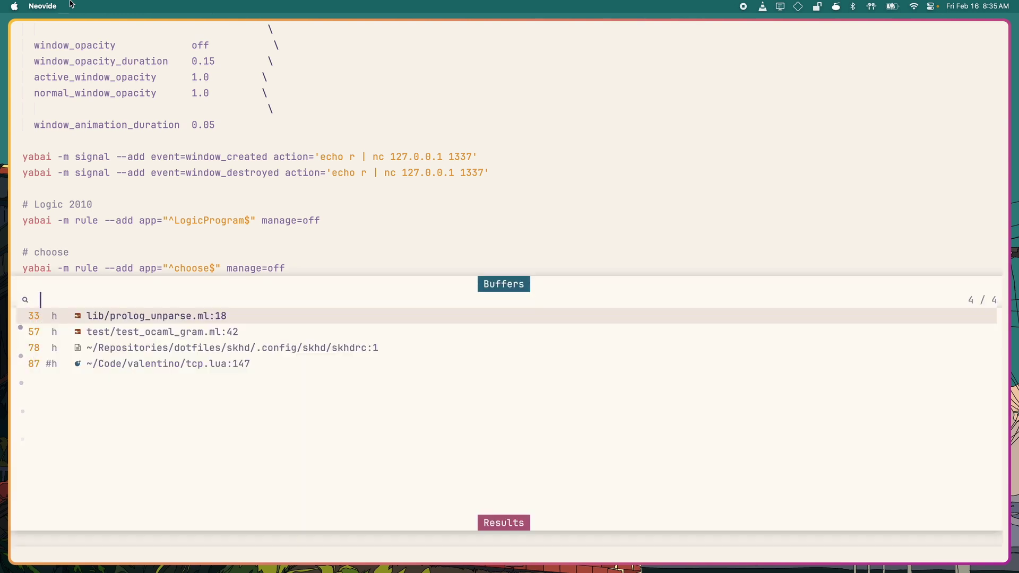
{"action": "key", "text": "ctrl+n"}
{"action": "key", "text": "ctrl+n"}
{"action": "key", "text": "Return"}
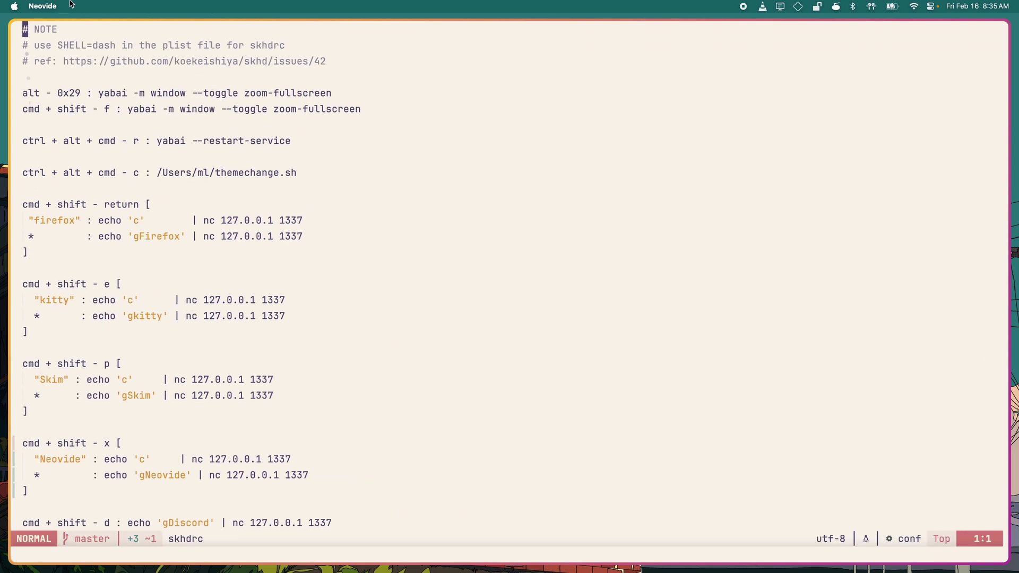
Step: Highlight the skhdrc bindings from cmd + shift - return through cmd + shift - k
{"action": "key", "text": "j"}
{"action": "key", "text": "j"}
{"action": "key", "text": "j"}
{"action": "key", "text": "j"}
{"action": "key", "text": "j"}
{"action": "key", "text": "j"}
{"action": "key", "text": "j"}
{"action": "key", "text": "j"}
{"action": "key", "text": "j"}
{"action": "key", "text": "j"}
{"action": "key", "text": "j"}
{"action": "key", "text": "z"}
{"action": "key", "text": "t"}
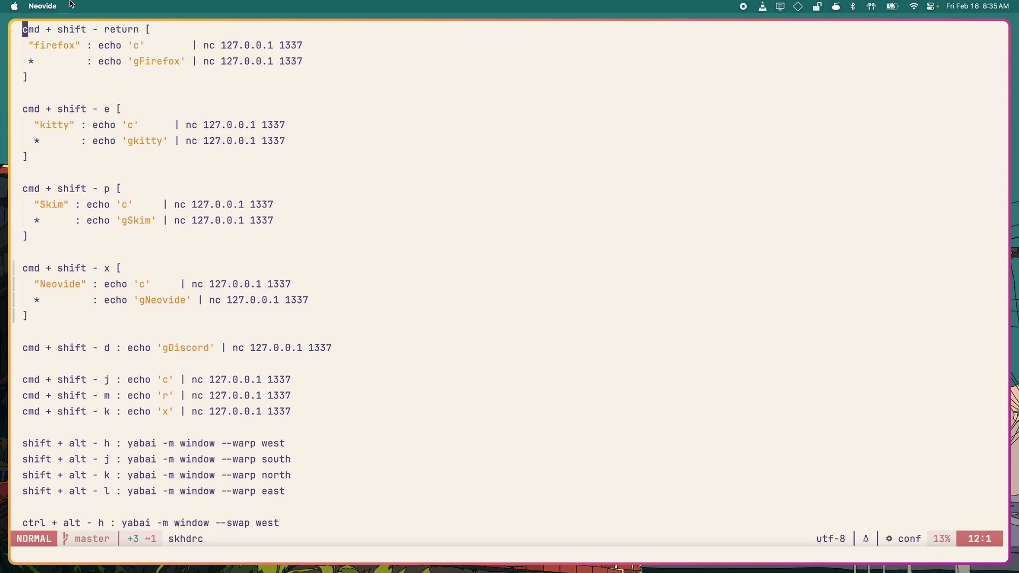
{"action": "key", "text": "V"}
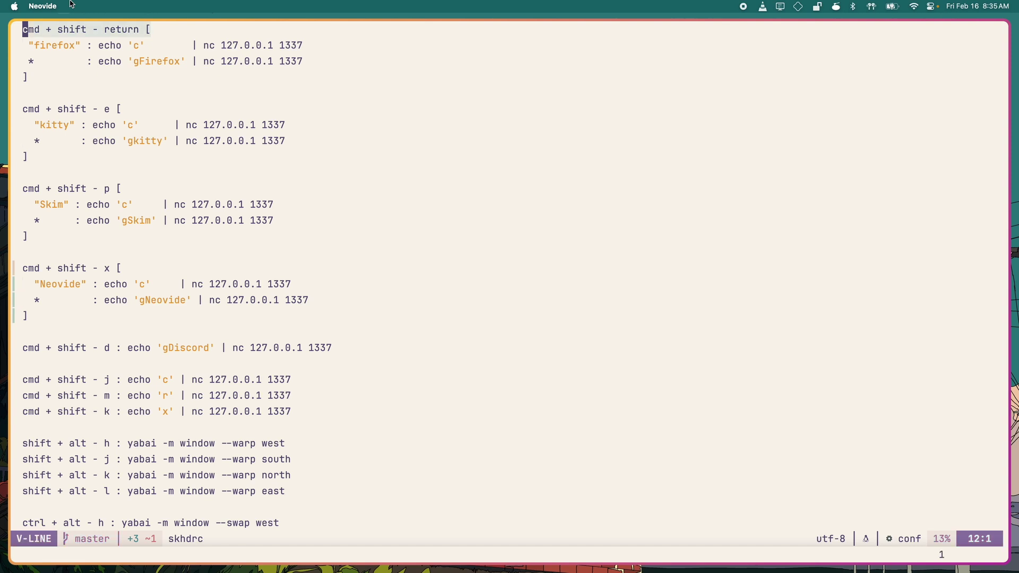
{"action": "key", "text": "braceright"}
{"action": "key", "text": "braceright"}
{"action": "key", "text": "braceright"}
{"action": "key", "text": "braceright"}
{"action": "key", "text": "braceright"}
{"action": "key", "text": "braceright"}
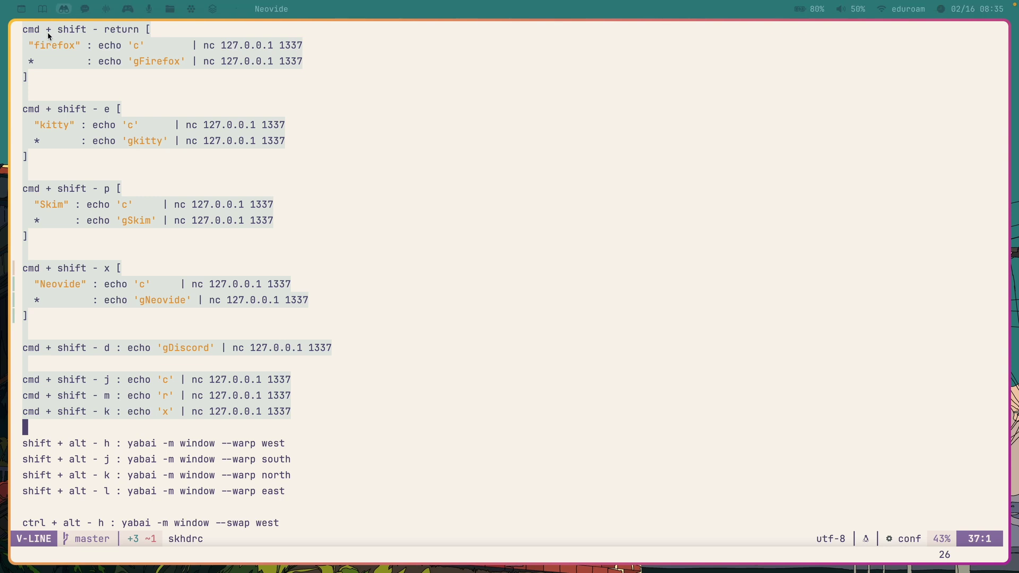
Step: Clear the block selection and highlight the cmd + shift - return binding header in skhdrc
{"action": "left_click_drag", "start_coordinate": [25, 30], "coordinate": [129, 33]}
{"action": "left_click", "coordinate": [127, 32]}
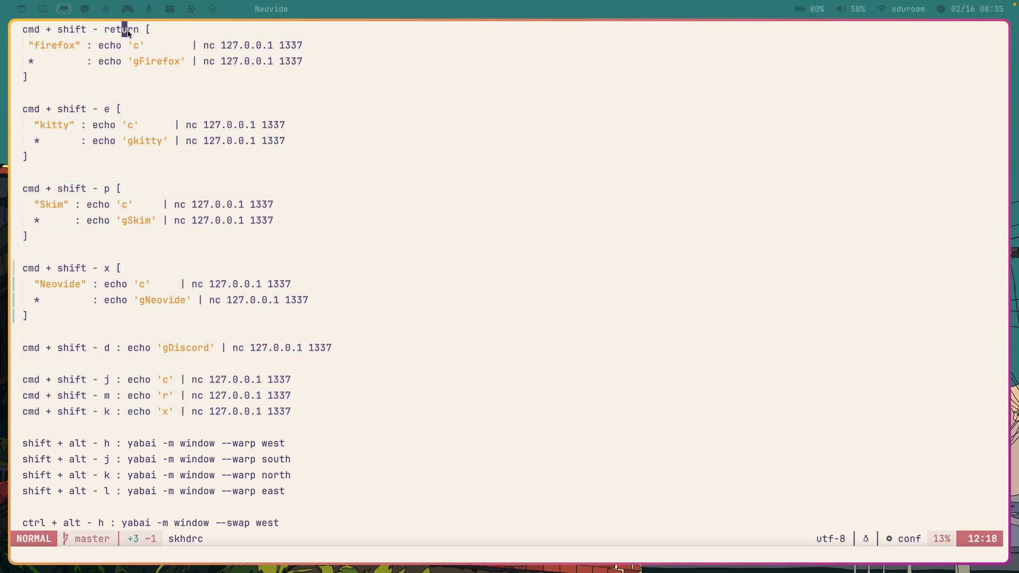
{"action": "left_click", "coordinate": [30, 33]}
{"action": "left_click_drag", "start_coordinate": [30, 32], "coordinate": [121, 29]}
{"action": "left_click", "coordinate": [123, 28]}
{"action": "left_click_drag", "start_coordinate": [25, 31], "coordinate": [66, 58]}
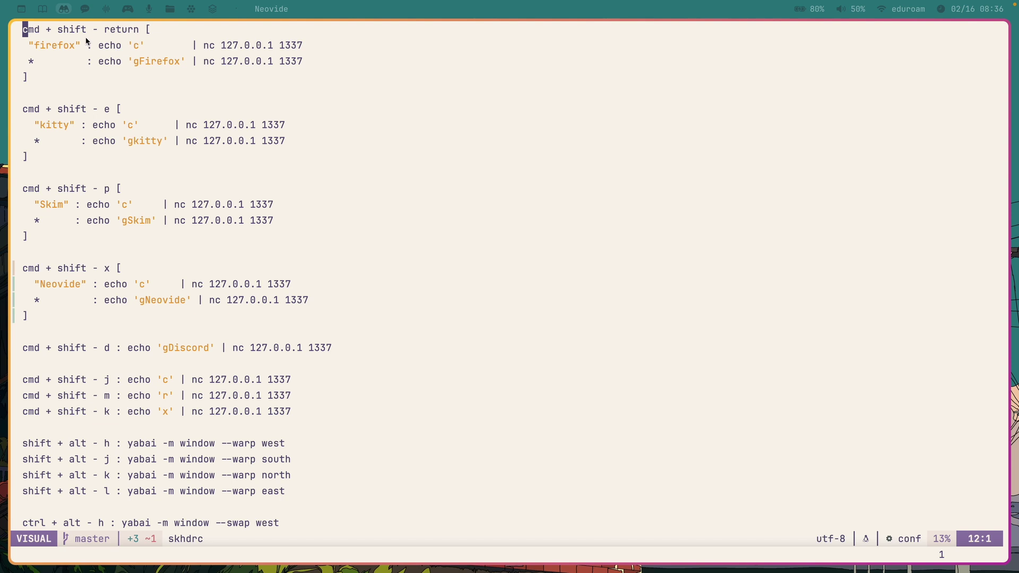
Step: Highlight the "firefox" line that sends 'c' to 127.0.0.1 1337, and clear the selection
{"action": "left_click_drag", "start_coordinate": [30, 46], "coordinate": [325, 47]}
{"action": "key", "text": "Escape"}
{"action": "key", "text": "Escape"}
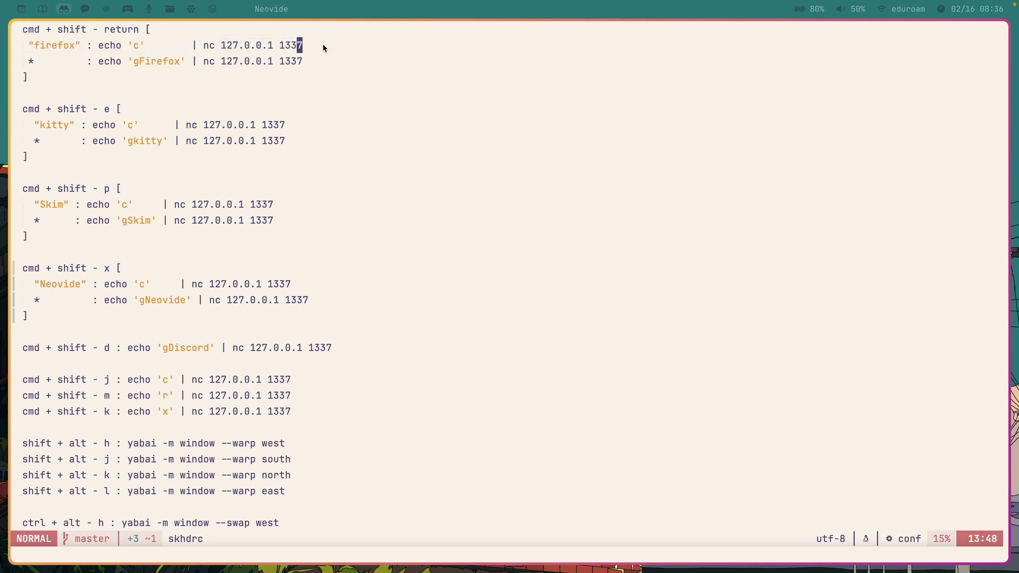
Step: Highlight the wildcard line that sends 'gFirefox' to 127.0.0.1 1337, and clear the selection
{"action": "left_click_drag", "start_coordinate": [32, 63], "coordinate": [182, 61]}
{"action": "left_click", "coordinate": [18, 63]}
{"action": "left_click", "coordinate": [117, 63]}
Step: Highlight the skhdrc binding blocks from cmd + shift - e through cmd + shift - x, and clear the selection
{"action": "left_click_drag", "start_coordinate": [39, 98], "coordinate": [36, 320]}
{"action": "left_click", "coordinate": [60, 162]}
{"action": "left_click", "coordinate": [43, 244]}
{"action": "left_click", "coordinate": [38, 335]}
{"action": "mouse_move", "coordinate": [25, 268]}
{"action": "left_mouse_down"}
{"action": "mouse_move", "coordinate": [49, 315]}
{"action": "mouse_move", "coordinate": [25, 267]}
{"action": "left_mouse_up"}
{"action": "left_click", "coordinate": [51, 317]}
{"action": "left_click", "coordinate": [25, 267]}
{"action": "key", "text": "ctrl+d"}
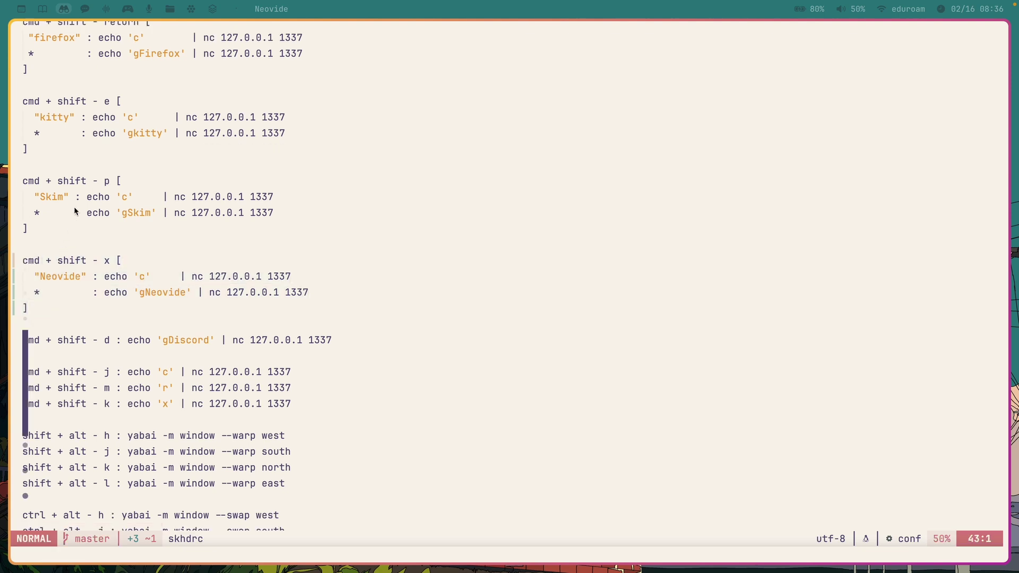
{"action": "key", "text": "ctrl+u"}
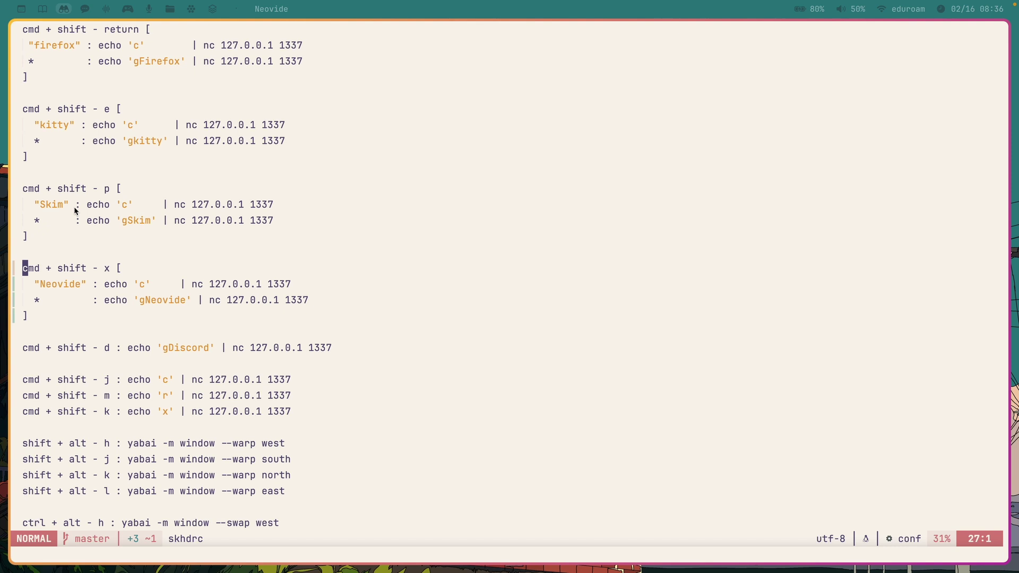
Step: Delete the cmd + shift - d binding that sends 'gDiscord' and save skhdrc
{"action": "key", "text": "braceright"}
{"action": "key", "text": "j"}
{"action": "key", "text": "d"}
{"action": "key", "text": "d"}
{"action": "key", "text": "colon"}
{"action": "type", "text": "w"}
{"action": "key", "text": "Return"}
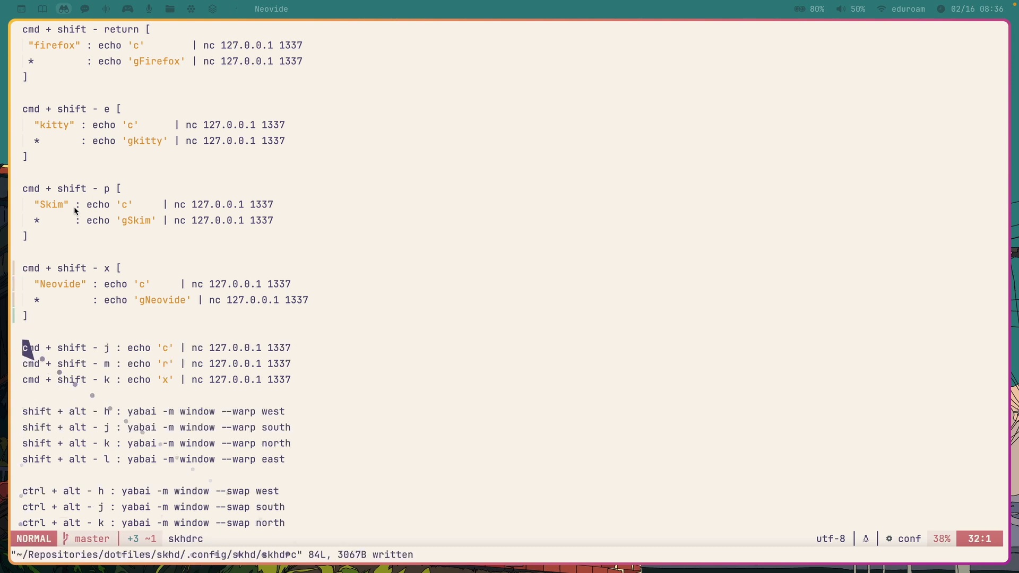
Step: Highlight the cmd + shift - j, m and k bindings in skhdrc, and clear the selection
{"action": "scroll", "coordinate": [163, 214], "scroll_direction": "down", "scroll_amount": 2}
{"action": "double_click", "coordinate": [63, 253]}
{"action": "left_click_drag", "start_coordinate": [63, 253], "coordinate": [74, 285]}
{"action": "left_click", "coordinate": [72, 285]}
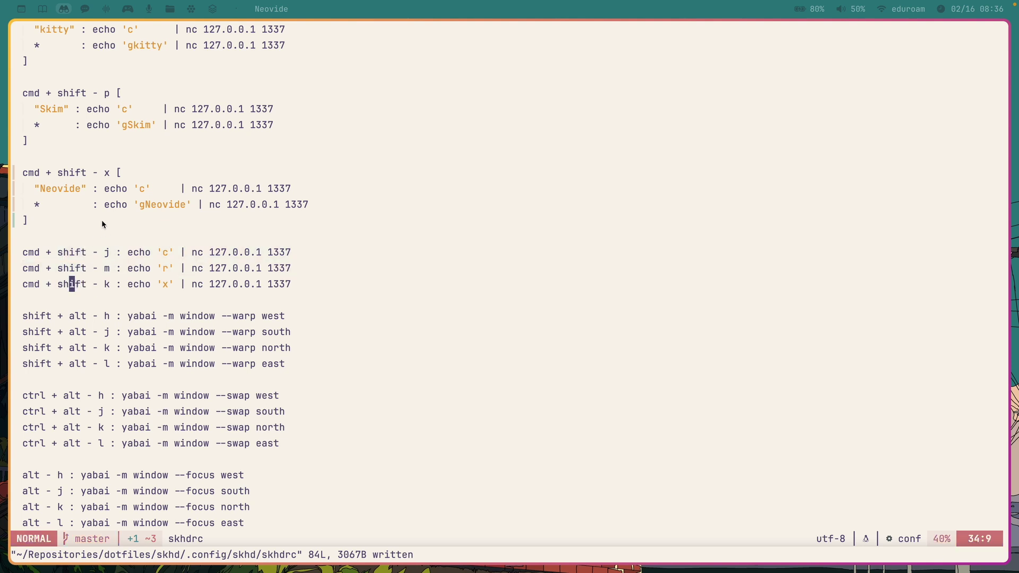
{"action": "left_click", "coordinate": [33, 253]}
{"action": "triple_click", "coordinate": [34, 253]}
{"action": "left_click", "coordinate": [34, 253]}
{"action": "triple_click", "coordinate": [54, 252]}
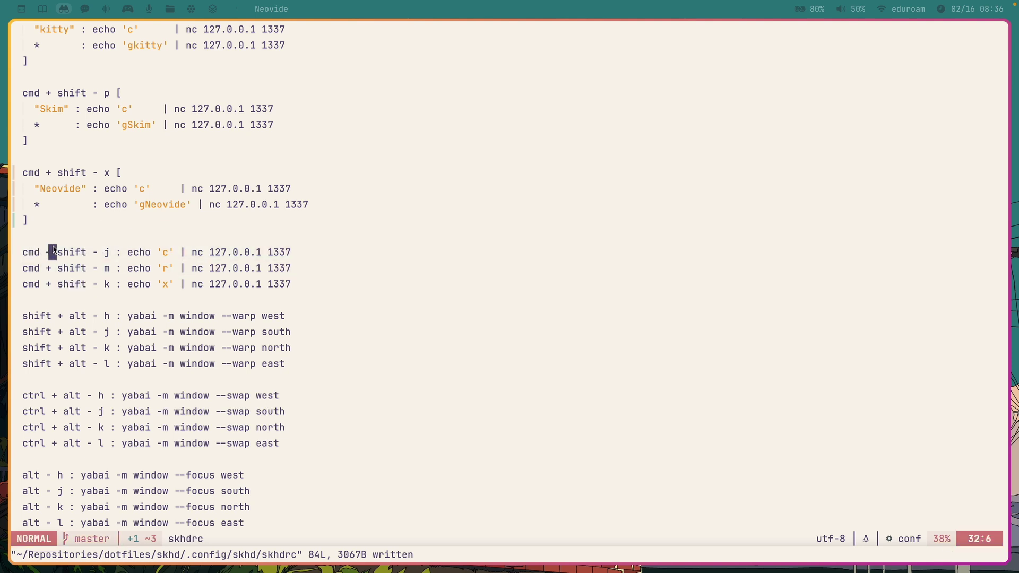
Step: Delete the cmd + shift - j binding that sends 'c' and save skhdrc
{"action": "left_click", "coordinate": [124, 268]}
{"action": "left_click", "coordinate": [125, 254]}
{"action": "key", "text": "d"}
{"action": "key", "text": "d"}
{"action": "left_click", "coordinate": [163, 235]}
{"action": "key", "text": "j"}
{"action": "key", "text": "j"}
{"action": "type", "text": ":w"}
{"action": "key", "text": "Return"}
Step: Copy the cmd + shift - m and cmd + shift - k binding lines in skhdrc
{"action": "key", "text": "shift+v"}
{"action": "key", "text": "Escape"}
{"action": "key", "text": "k"}
{"action": "key", "text": "shift+v"}
{"action": "key", "text": "j"}
{"action": "key", "text": "y"}
{"action": "key", "text": "g"}
{"action": "key", "text": "g"}
{"action": "key", "text": "ctrl+o"}
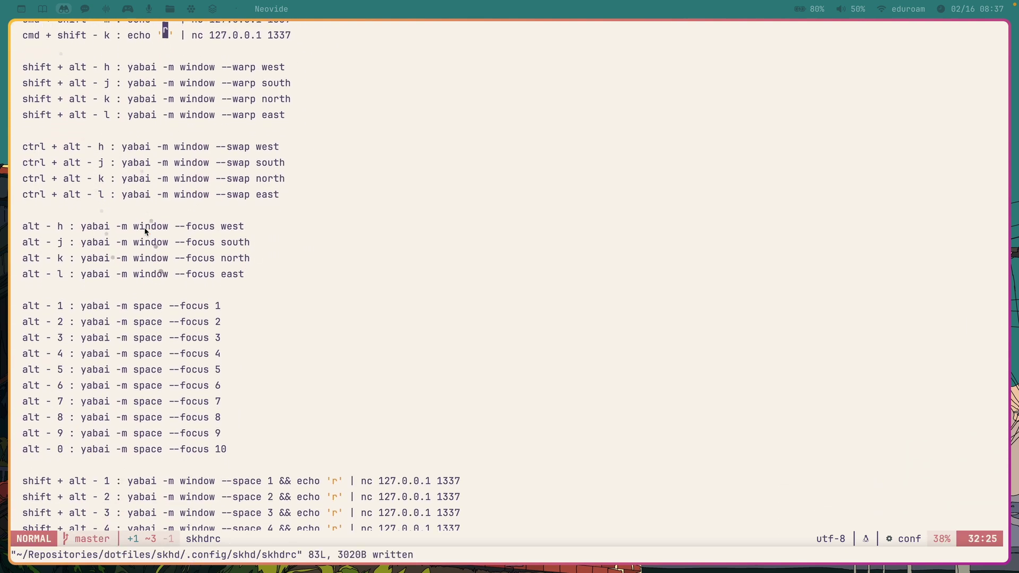
Step: Open the ~/Code/valentino/tcp.lua buffer from the buffer list
{"action": "key", "text": "space"}
{"action": "key", "text": "b"}
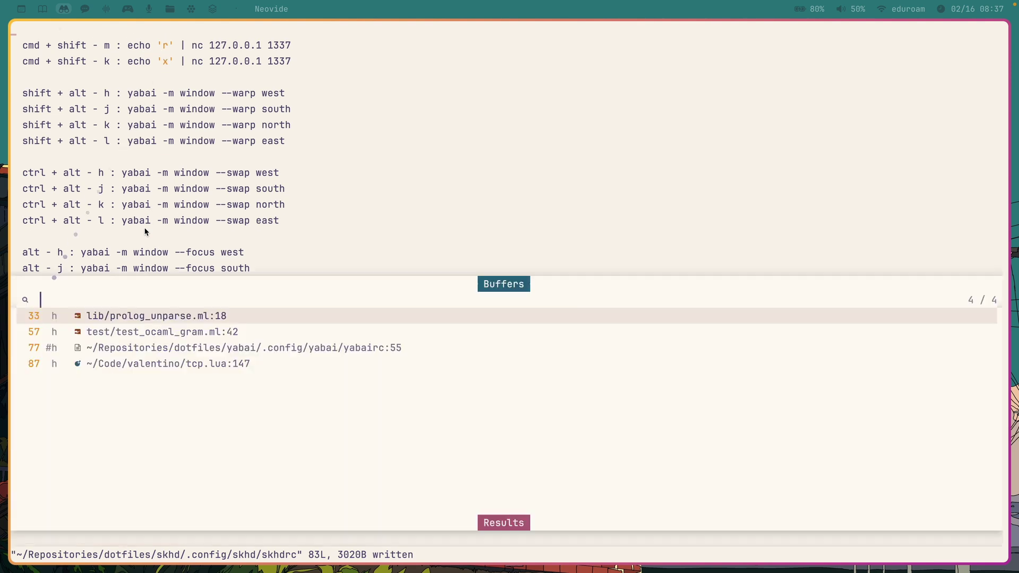
{"action": "key", "text": "Down"}
{"action": "key", "text": "Down"}
{"action": "key", "text": "Down"}
{"action": "key", "text": "Return"}
Step: Examine the refresh, focusinfo and cycle functions in tcp.lua
{"action": "key", "text": "ctrl+u"}
{"action": "key", "text": "ctrl+u"}
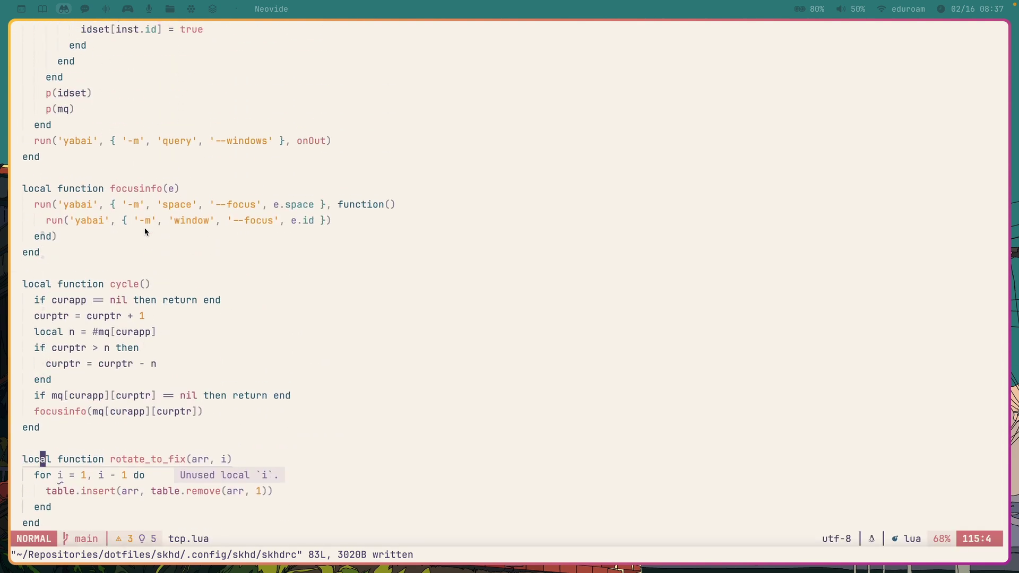
{"action": "key", "text": "k"}
{"action": "key", "text": "k"}
{"action": "key", "text": "ctrl+u"}
{"action": "key", "text": "ctrl+u"}
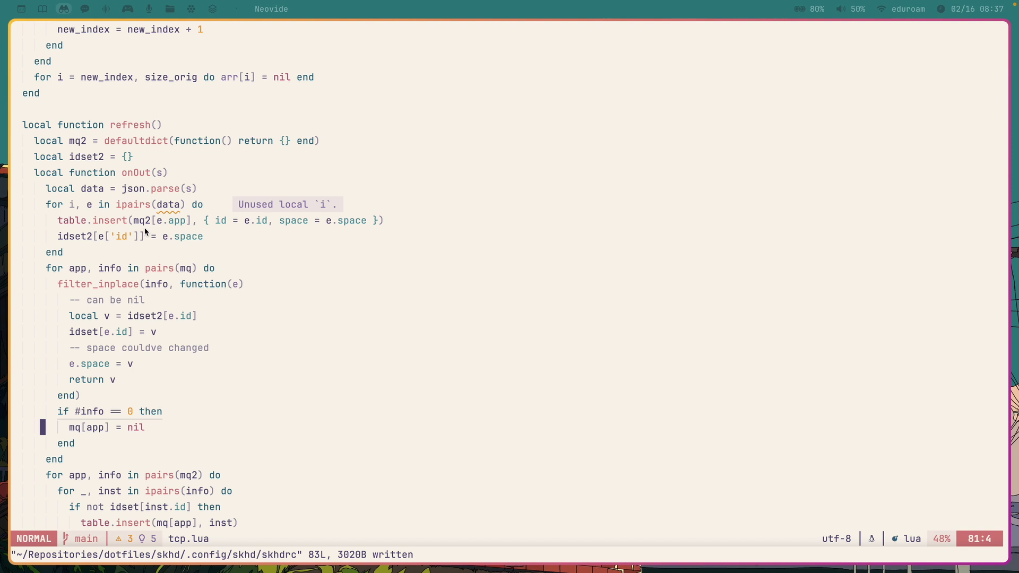
{"action": "key", "text": "ctrl+d"}
{"action": "key", "text": "ctrl+d"}
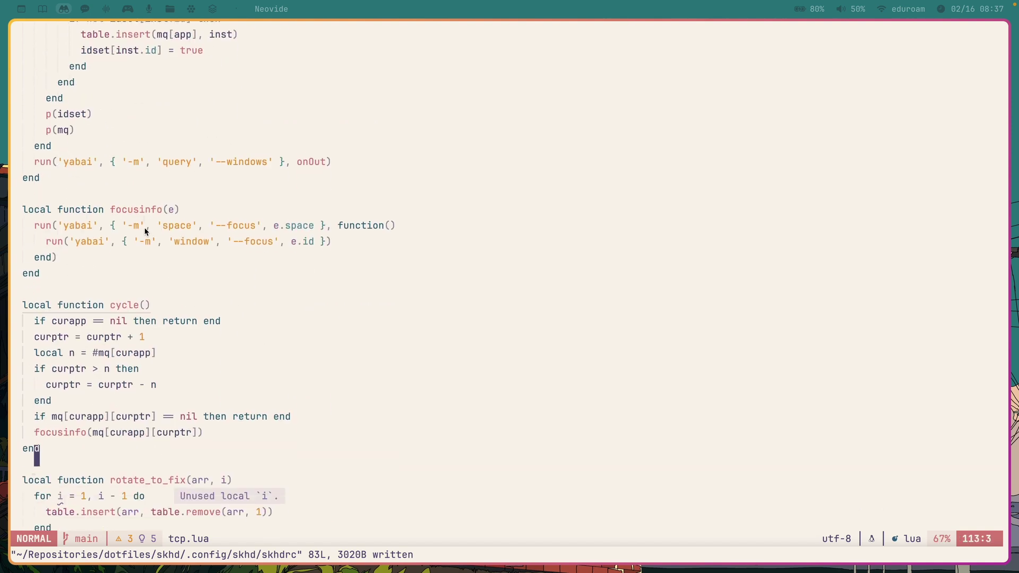
Step: Highlight the focusinfo function in tcp.lua, clear the selection and step through its lines
{"action": "key", "text": "shift+["}
{"action": "key", "text": "shift+["}
{"action": "key", "text": "j"}
{"action": "key", "text": "shift+v"}
{"action": "key", "text": "braceright"}
{"action": "key", "text": "Escape"}
{"action": "key", "text": "k"}
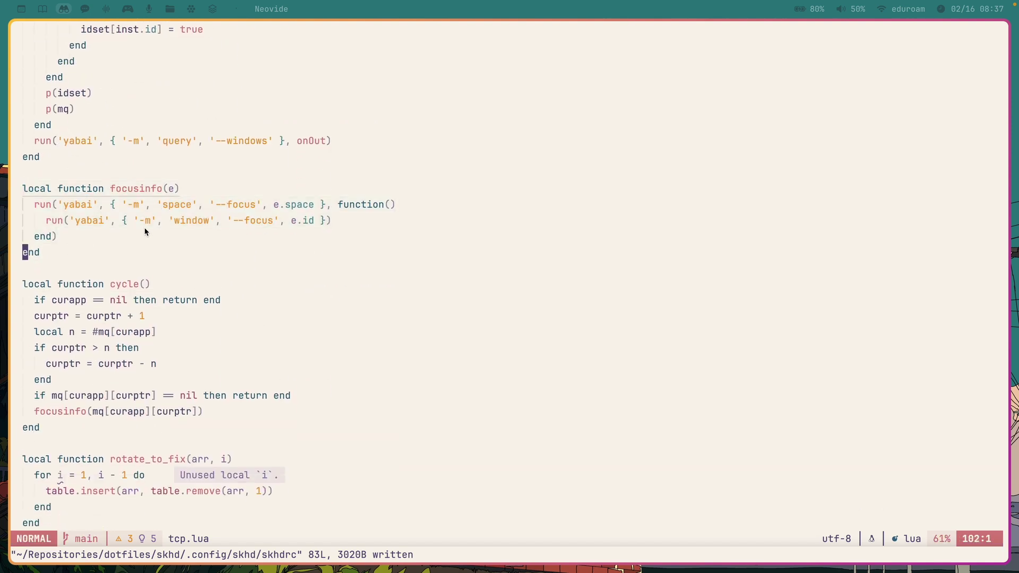
{"action": "key", "text": "k"}
{"action": "key", "text": "k"}
{"action": "key", "text": "k"}
{"action": "key", "text": "w"}
{"action": "key", "text": "j"}
{"action": "key", "text": "j"}
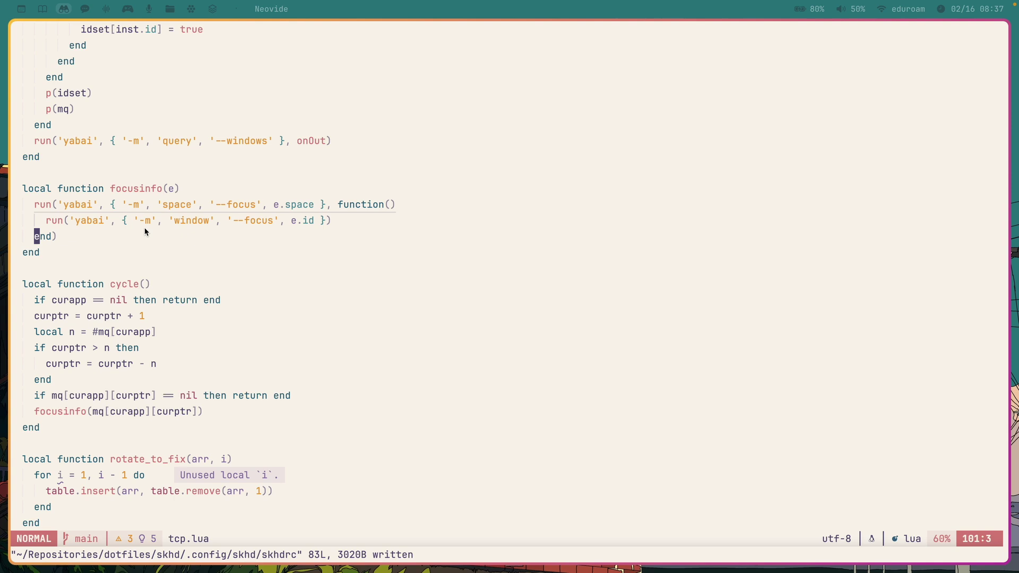
Step: Highlight the window --focus call and the space --focus call in focusinfo, and clear the selection
{"action": "key", "text": "k"}
{"action": "key", "text": "shift+v"}
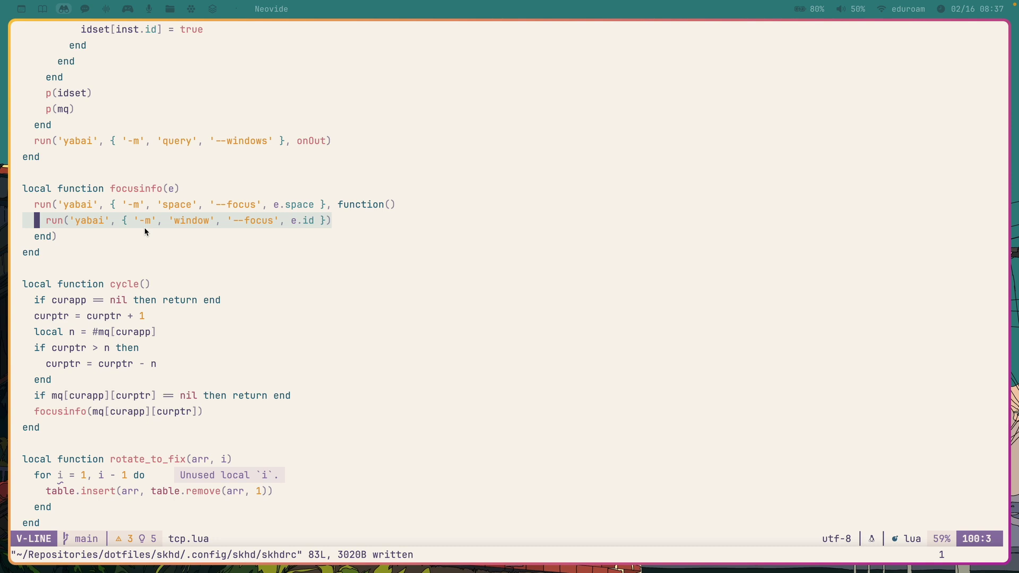
{"action": "key", "text": "k"}
{"action": "key", "text": "Escape"}
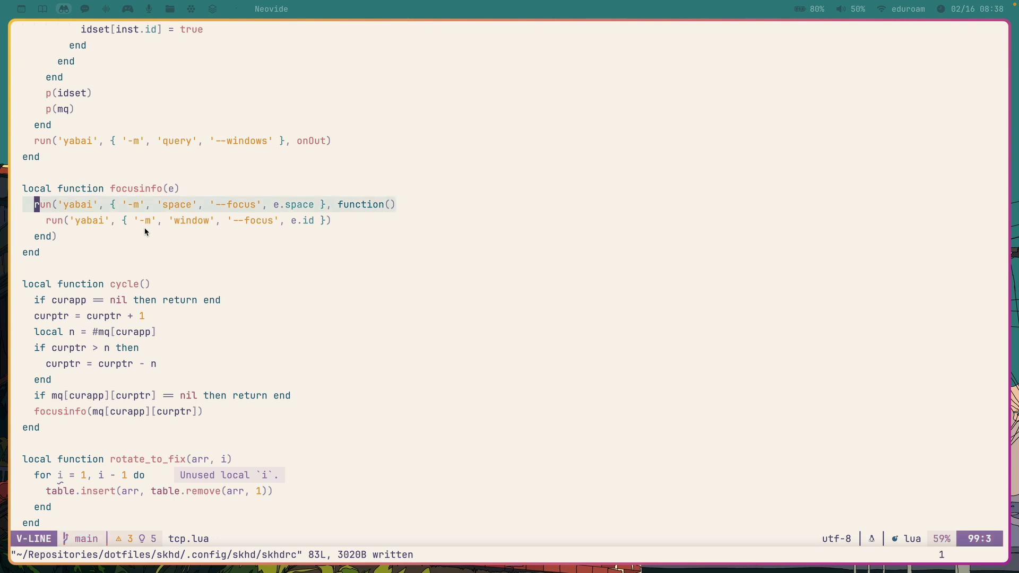
{"action": "key", "text": "j"}
{"action": "key", "text": "shift+v"}
{"action": "key", "text": "Escape"}
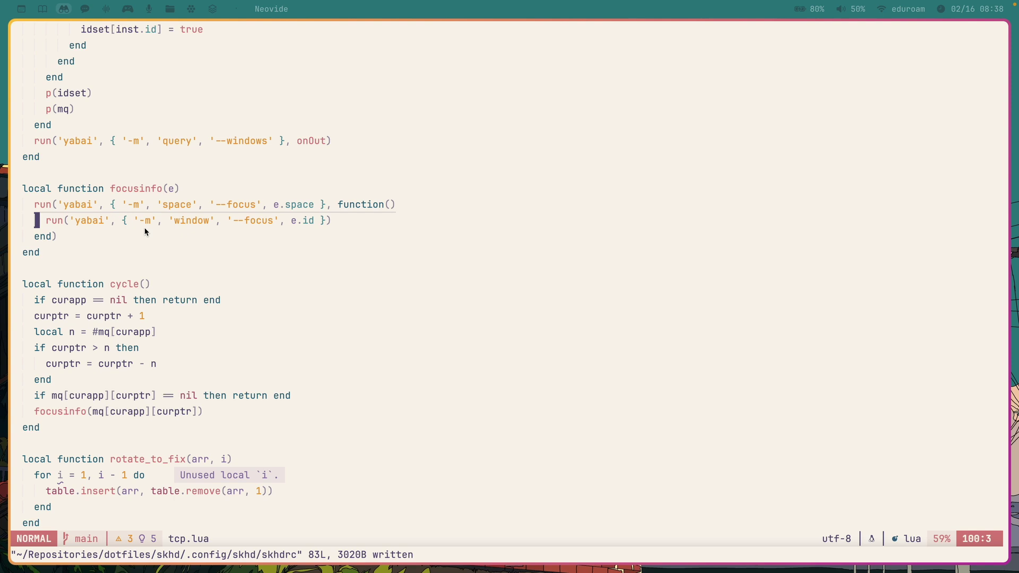
Step: Step the cursor word by word along the yabai space --focus call to its 'space' argument
{"action": "key", "text": "j"}
{"action": "key", "text": "k"}
{"action": "key", "text": "k"}
{"action": "key", "text": "k"}
{"action": "key", "text": "j"}
{"action": "key", "text": "e"}
{"action": "key", "text": "e"}
{"action": "key", "text": "e"}
{"action": "key", "text": "e"}
{"action": "key", "text": "e"}
{"action": "key", "text": "e"}
{"action": "key", "text": "e"}
{"action": "key", "text": "e"}
{"action": "key", "text": "e"}
{"action": "key", "text": "e"}
{"action": "key", "text": "e"}
{"action": "key", "text": "e"}
{"action": "key", "text": "e"}
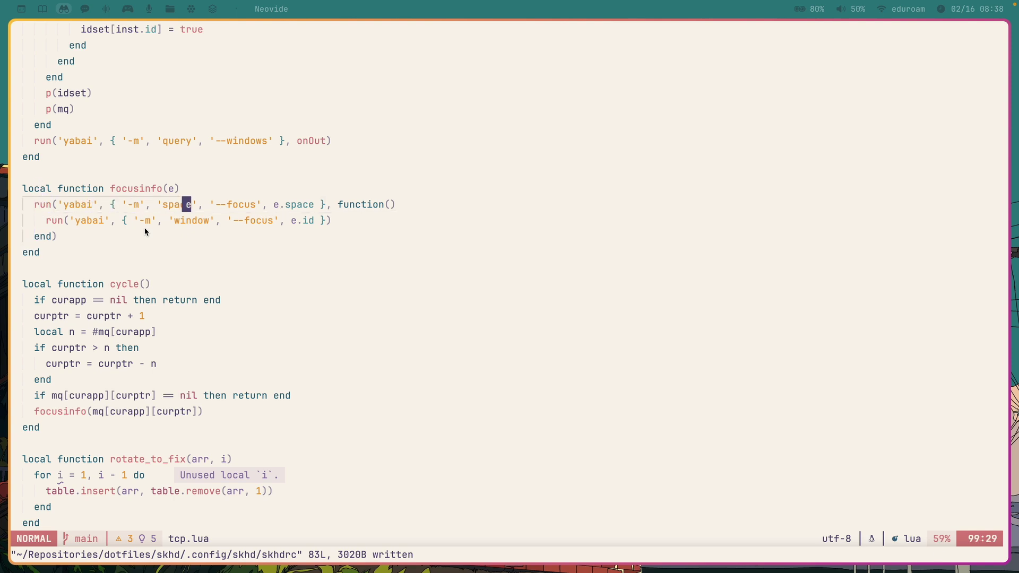
Step: Highlight the space --focus call together with its callback in focusinfo, and clear the selection
{"action": "key", "text": "W"}
{"action": "key", "text": "shift+v"}
{"action": "key", "text": "j"}
{"action": "key", "text": "j"}
{"action": "key", "text": "Escape"}
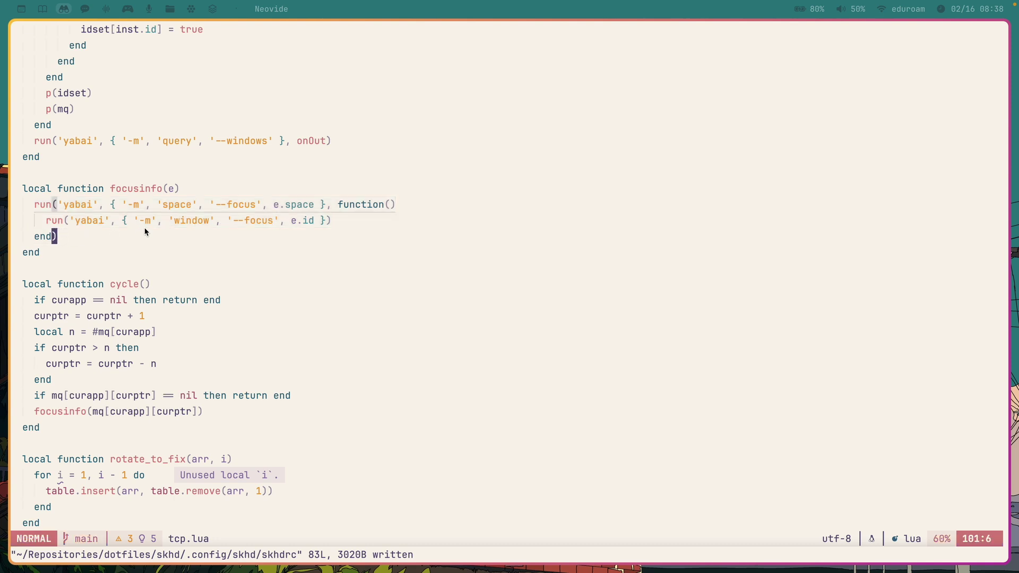
Step: Highlight only the inner window --focus line of the callback, and clear the selection
{"action": "key", "text": "k"}
{"action": "key", "text": "k"}
{"action": "key", "text": "b"}
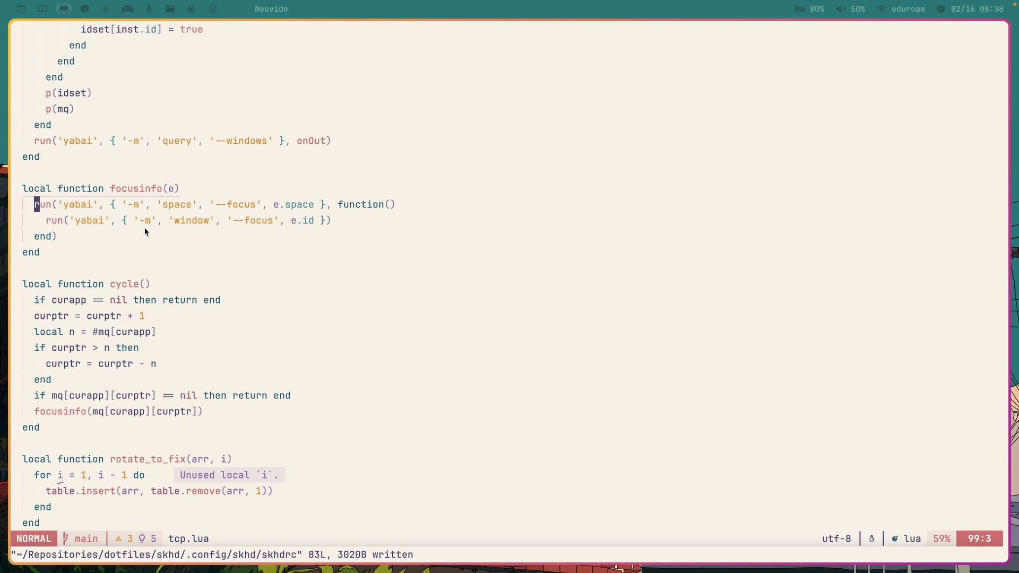
{"action": "key", "text": "j"}
{"action": "key", "text": "shift+v"}
{"action": "key", "text": "Escape"}
Step: Read down tcp.lua from focusinfo to the server's command handling for 'r', 'c', 'g' and 'x'
{"action": "key", "text": "j"}
{"action": "key", "text": "j"}
{"action": "key", "text": "j"}
{"action": "key", "text": "j"}
{"action": "key", "text": "ctrl+d"}
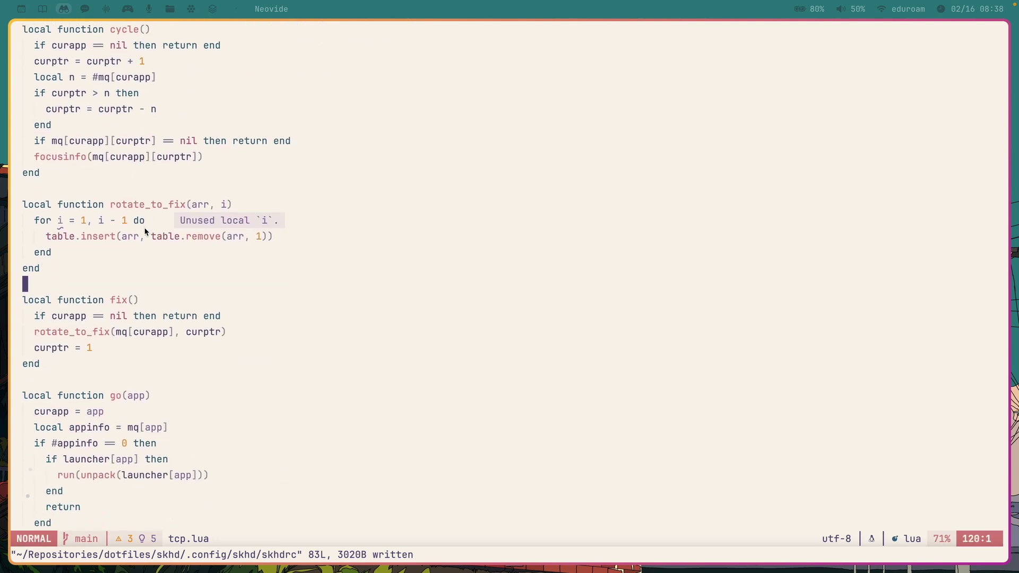
{"action": "key", "text": "ctrl+d"}
{"action": "key", "text": "1"}
{"action": "key", "text": "6"}
{"action": "key", "text": "j"}
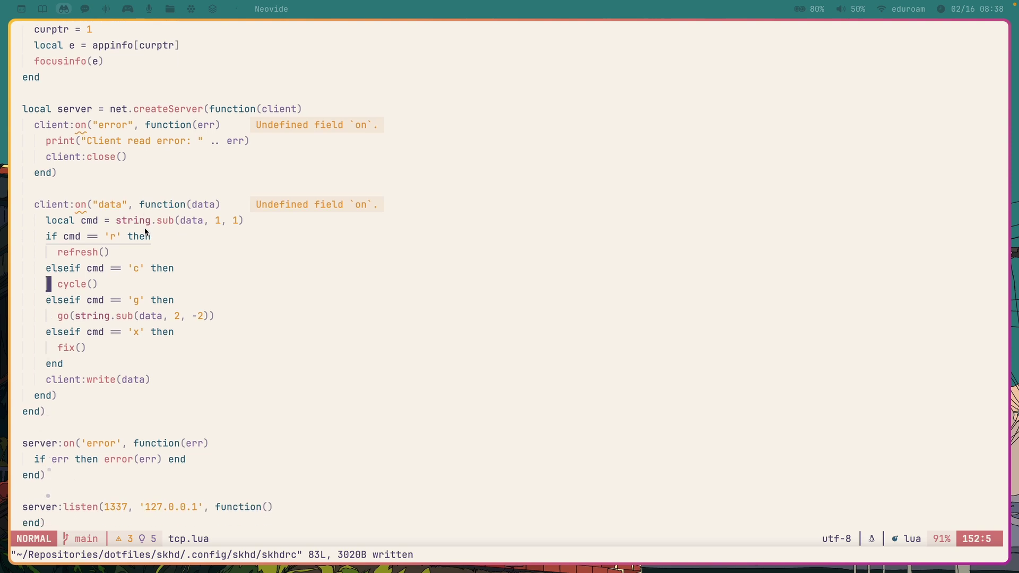
Step: Go to the end of tcp.lua and read back up to the require lines at its start
{"action": "key", "text": "shift+g"}
{"action": "key", "text": "ctrl+u"}
{"action": "key", "text": "ctrl+u"}
{"action": "key", "text": "ctrl+u"}
{"action": "key", "text": "ctrl+u"}
{"action": "key", "text": "ctrl+u"}
{"action": "key", "text": "ctrl+u"}
{"action": "key", "text": "ctrl+u"}
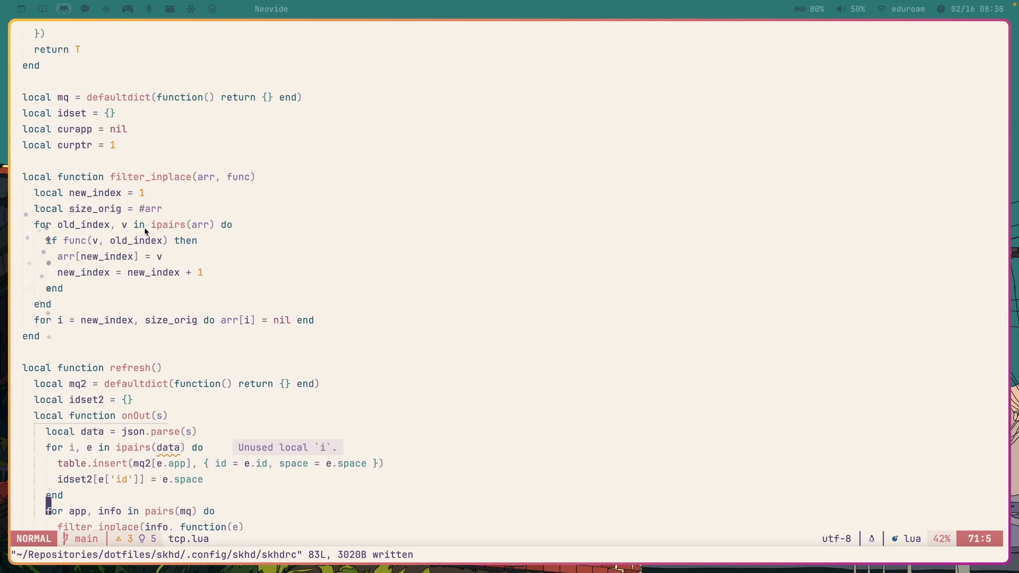
{"action": "scroll", "coordinate": [145, 231], "scroll_direction": "up", "scroll_amount": 8}
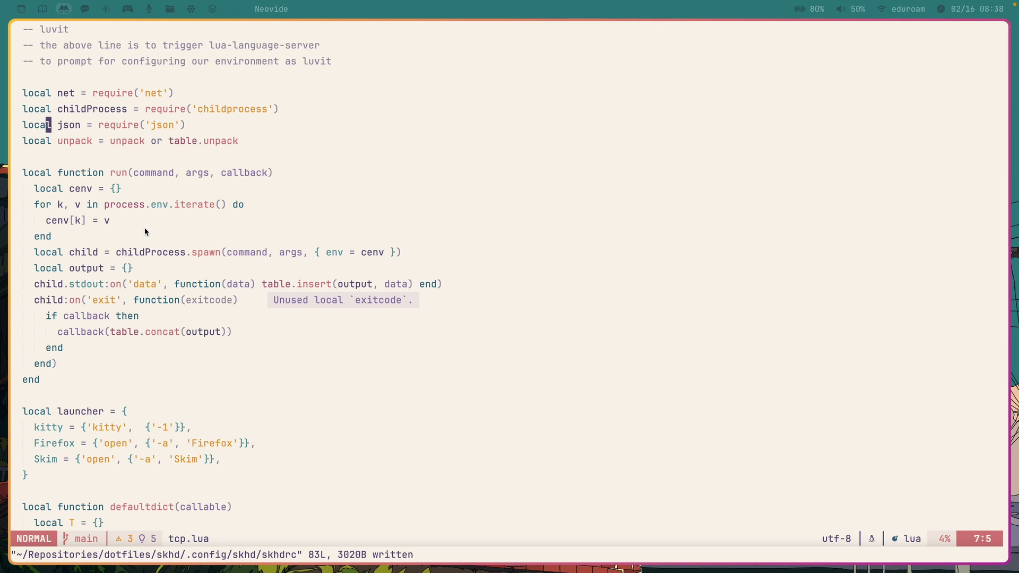
Step: Take the Neovide window out of fullscreen and focus the kitty window beside it
{"action": "key", "text": "super+Tab"}
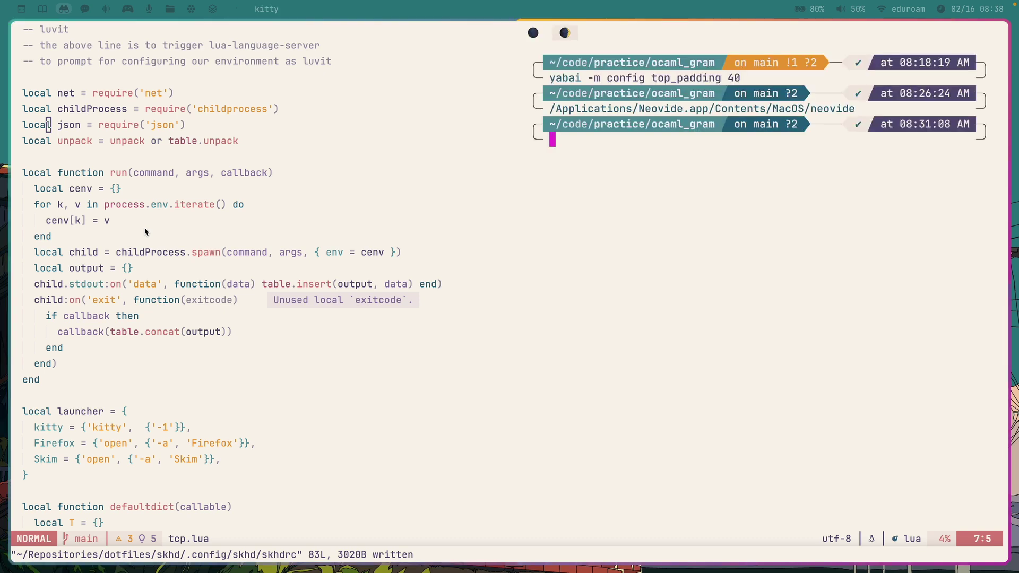
{"action": "key", "text": "super+Return"}
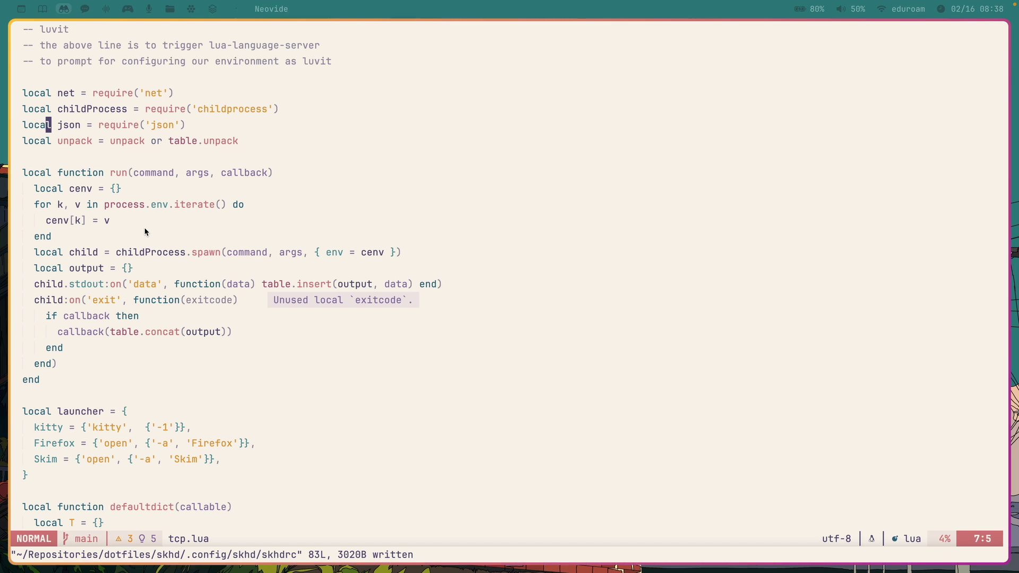
{"action": "key", "text": "alt+f"}
{"action": "key", "text": "alt+l"}
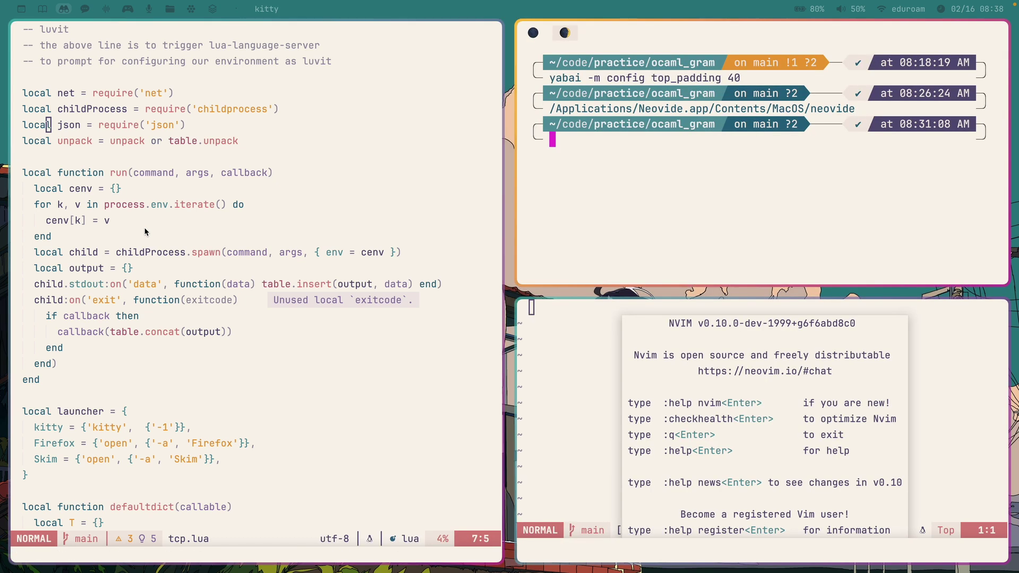
Step: Open three new kitty windows and quit the empty Neovim window
{"action": "key", "text": "super+Return"}
{"action": "key", "text": "super+Return"}
{"action": "key", "text": "super+Return"}
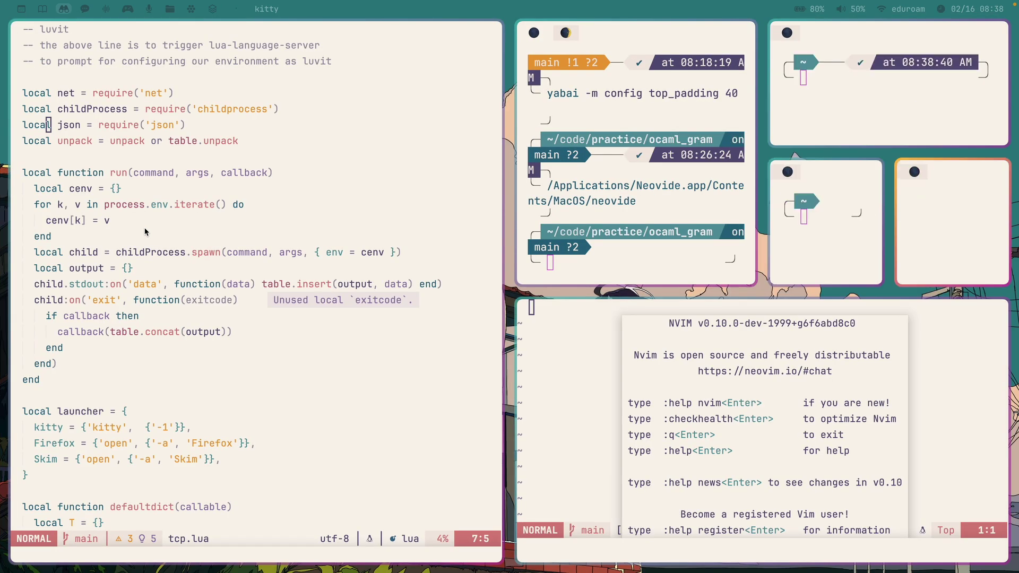
{"action": "type", "text": ":q"}
{"action": "key", "text": "Return"}
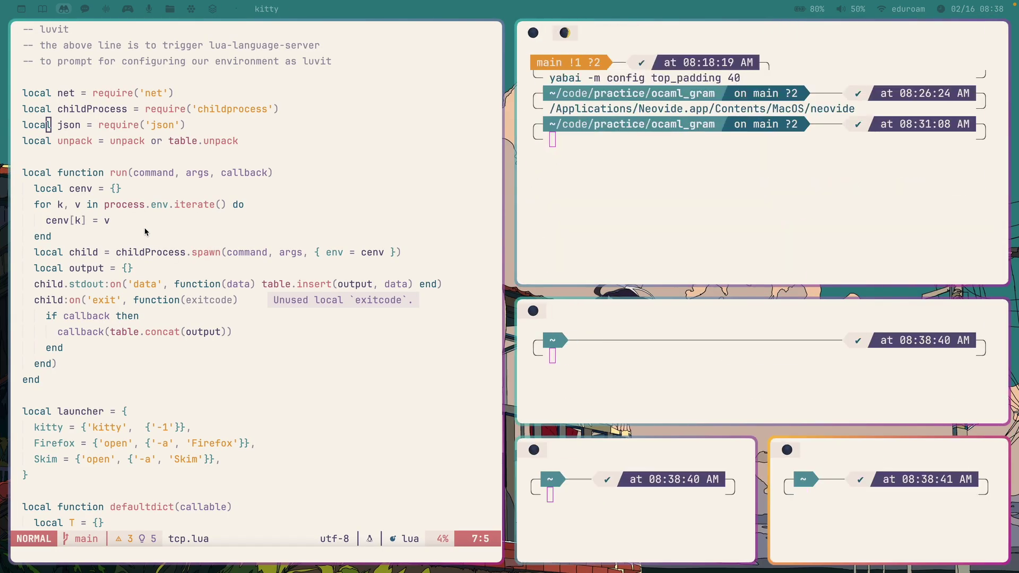
Step: Move the window focus up and down among the tiled kitty windows
{"action": "key", "text": "alt+k"}
{"action": "key", "text": "alt+j"}
{"action": "key", "text": "alt+k"}
{"action": "key", "text": "alt+k"}
{"action": "key", "text": "alt+j"}
{"action": "key", "text": "alt+j"}
{"action": "key", "text": "alt+k"}
{"action": "key", "text": "alt+j"}
Step: Warp the focused kitty window north, west and south through the tiling layout
{"action": "key", "text": "shift+alt+k"}
{"action": "key", "text": "shift+alt+h"}
{"action": "key", "text": "shift+alt+k"}
{"action": "key", "text": "shift+alt+j"}
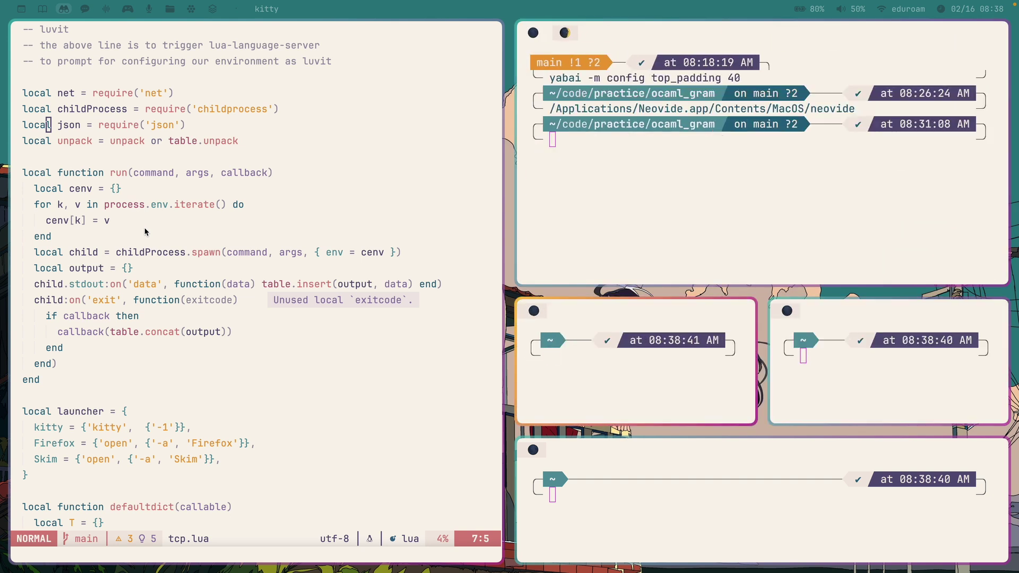
Step: Close two of the new kitty windows and focus the remaining new one
{"action": "key", "text": "alt+j"}
{"action": "key", "text": "alt+k"}
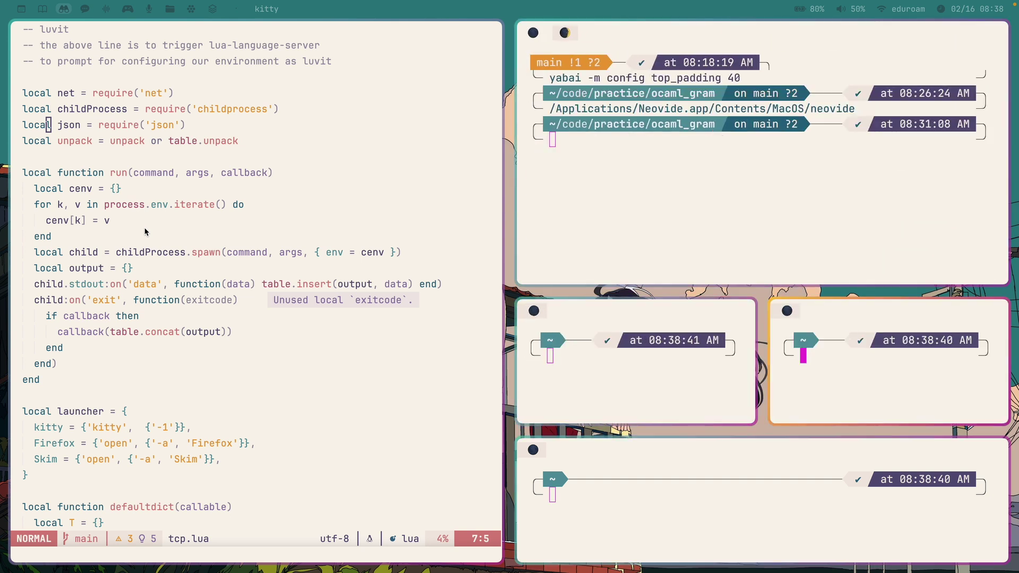
{"action": "key", "text": "ctrl+d"}
{"action": "key", "text": "ctrl+d"}
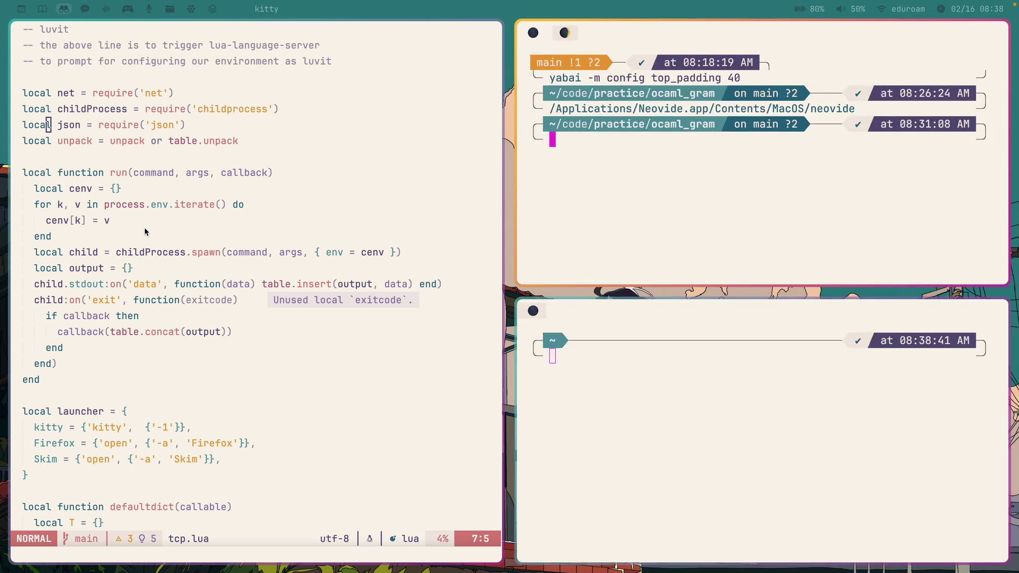
{"action": "key", "text": "alt+j"}
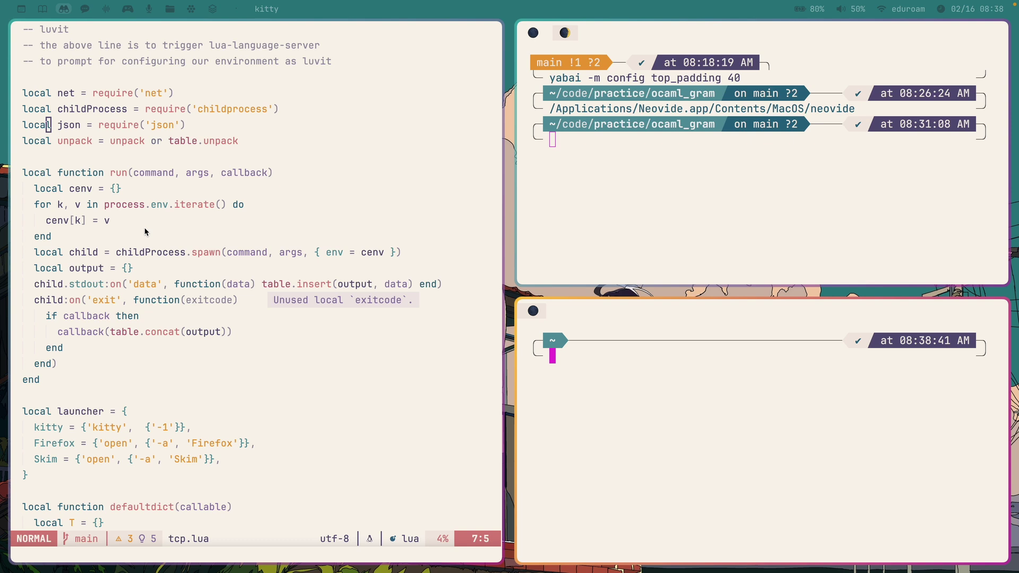
Step: Alternate the window focus between the two stacked kitty windows and the neighbouring Neovide window
{"action": "key", "text": "alt+k"}
{"action": "key", "text": "alt+j"}
{"action": "key", "text": "alt+k"}
{"action": "key", "text": "alt+j"}
{"action": "key", "text": "alt+k"}
{"action": "key", "text": "alt+j"}
{"action": "key", "text": "alt+k"}
{"action": "key", "text": "alt+j"}
{"action": "key", "text": "alt+k"}
{"action": "key", "text": "alt+j"}
{"action": "key", "text": "alt+k"}
{"action": "key", "text": "alt+j"}
{"action": "key", "text": "alt+k"}
{"action": "key", "text": "alt+h"}
{"action": "key", "text": "alt+l"}
{"action": "key", "text": "alt+j"}
{"action": "key", "text": "alt+k"}
{"action": "key", "text": "alt+j"}
{"action": "key", "text": "alt+k"}
{"action": "key", "text": "alt+j"}
Step: Send the focused new kitty window to the fifth space, view that space and return to the third space
{"action": "key", "text": "alt+f"}
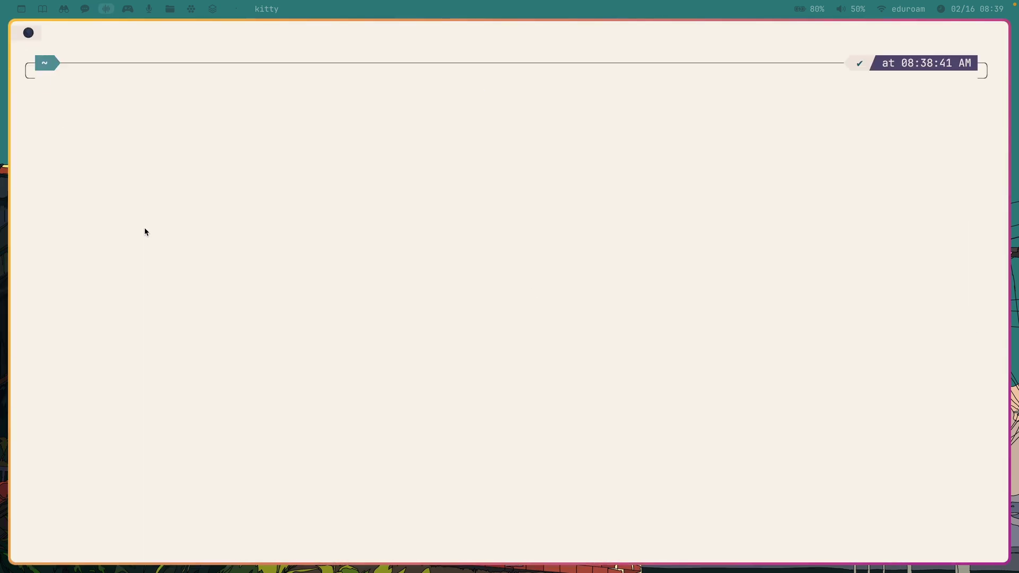
{"action": "key", "text": "alt+f"}
{"action": "key", "text": "alt+f"}
{"action": "key", "text": "alt+f"}
{"action": "key", "text": "alt+3"}
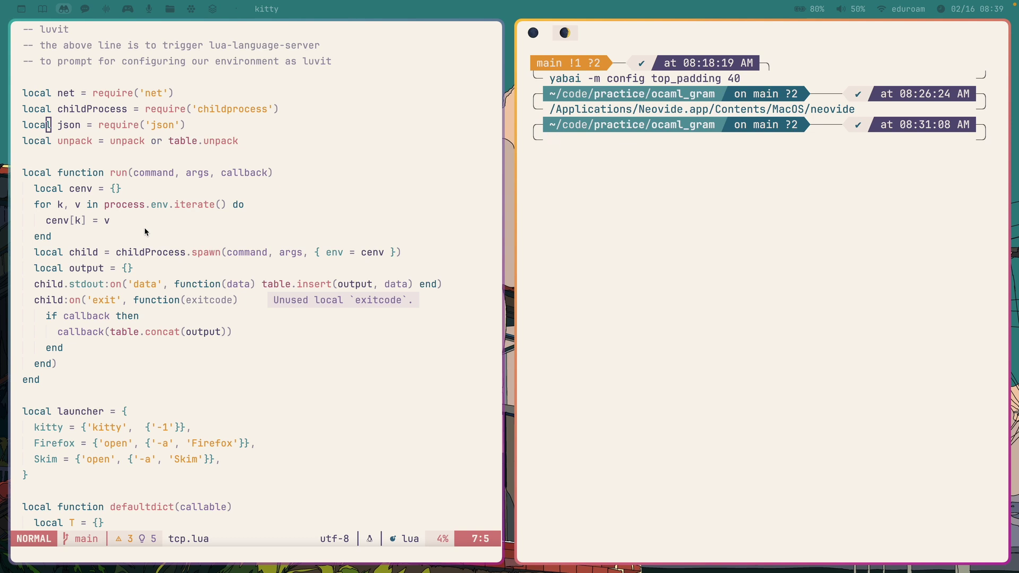
{"action": "key", "text": "alt+5"}
{"action": "key", "text": "alt+3"}
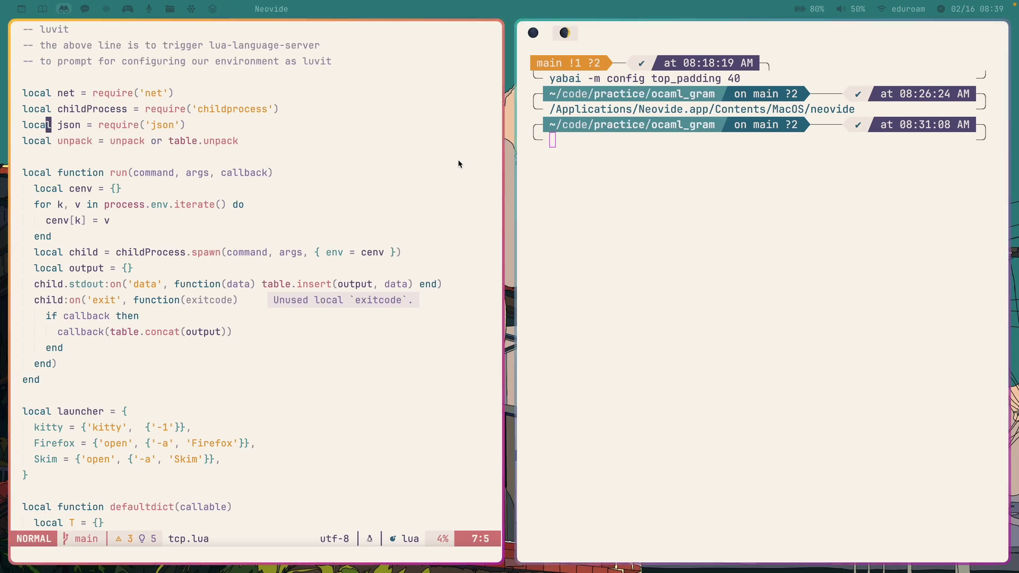
Step: Open skhdrc from the buffer list and select its lines up to the cmd + shift - return binding
{"action": "key", "text": "space"}
{"action": "key", "text": "b"}
{"action": "key", "text": "ctrl+n"}
{"action": "key", "text": "ctrl+n"}
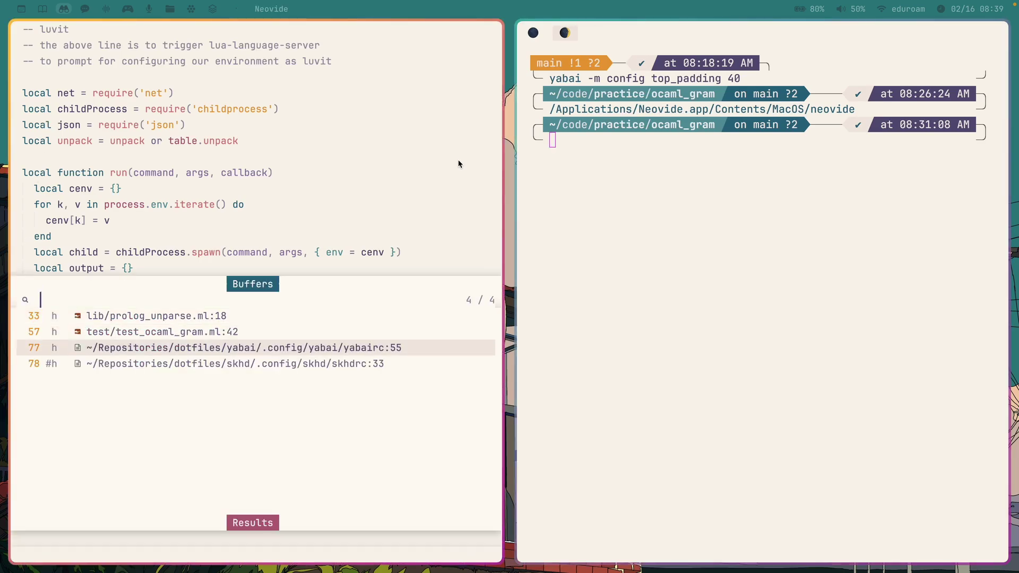
{"action": "key", "text": "ctrl+n"}
{"action": "key", "text": "Return"}
{"action": "key", "text": "V"}
{"action": "key", "text": "braceleft"}
{"action": "key", "text": "braceleft"}
{"action": "key", "text": "braceleft"}
{"action": "key", "text": "braceleft"}
{"action": "key", "text": "braceleft"}
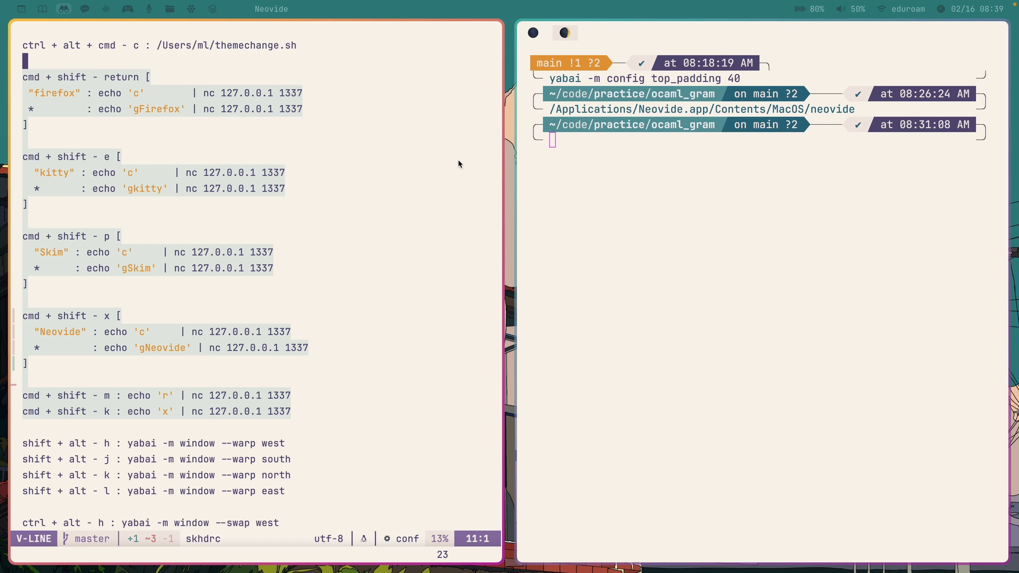
Step: Highlight the skhdrc launcher bindings from cmd + shift - return through cmd + shift - x, and clear the selection
{"action": "key", "text": "Escape"}
{"action": "key", "text": "j"}
{"action": "key", "text": "j"}
{"action": "key", "text": "k"}
{"action": "key", "text": "shift+v"}
{"action": "key", "text": "braceright"}
{"action": "key", "text": "braceright"}
{"action": "key", "text": "braceright"}
{"action": "key", "text": "braceright"}
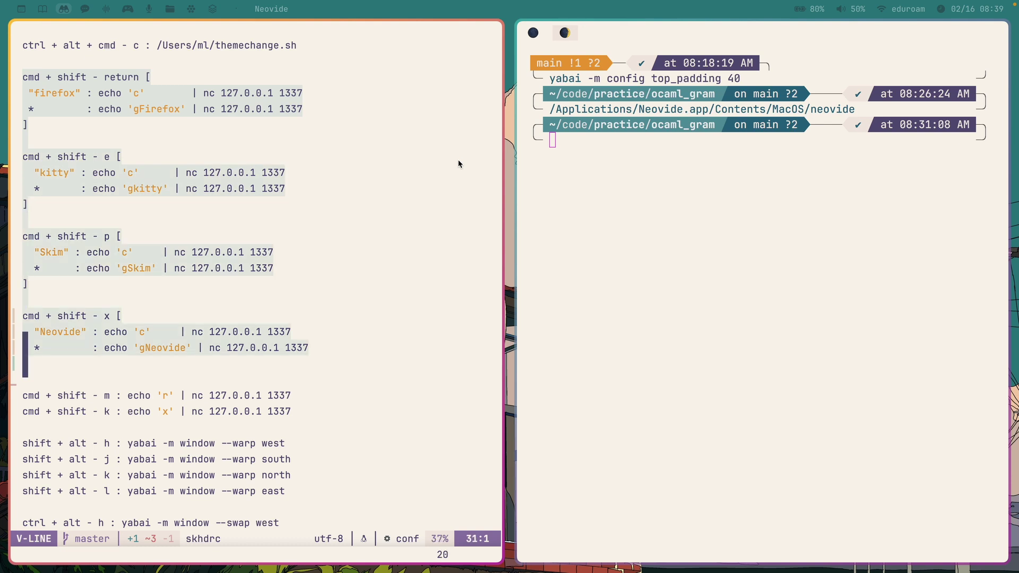
{"action": "key", "text": "k"}
{"action": "key", "text": "Escape"}
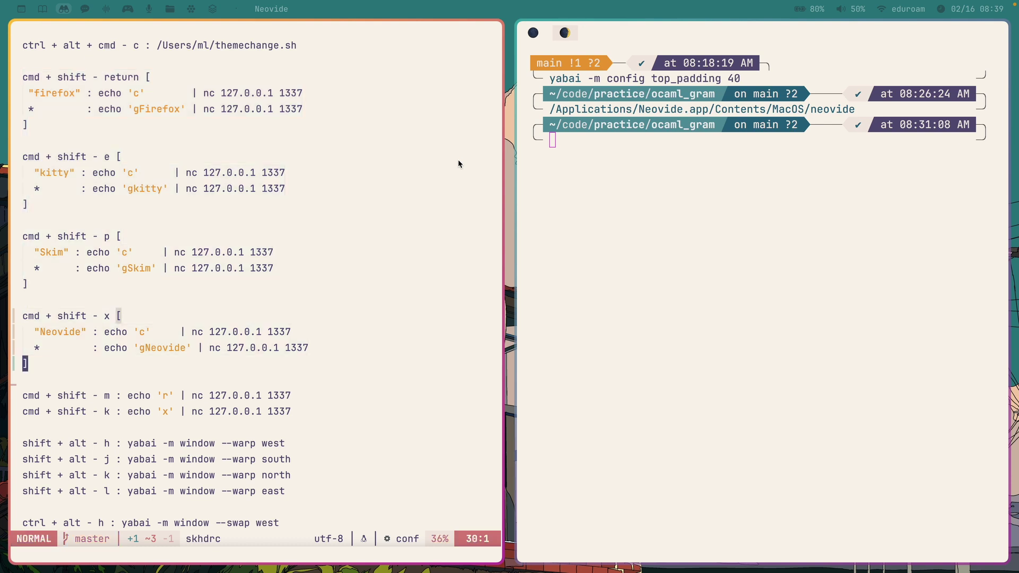
{"action": "key", "text": "k"}
{"action": "key", "text": "k"}
{"action": "key", "text": "k"}
{"action": "key", "text": "k"}
{"action": "key", "text": "k"}
Step: Switch to the tcp.lua file from the open buffers
{"action": "key", "text": "space"}
{"action": "key", "text": "b"}
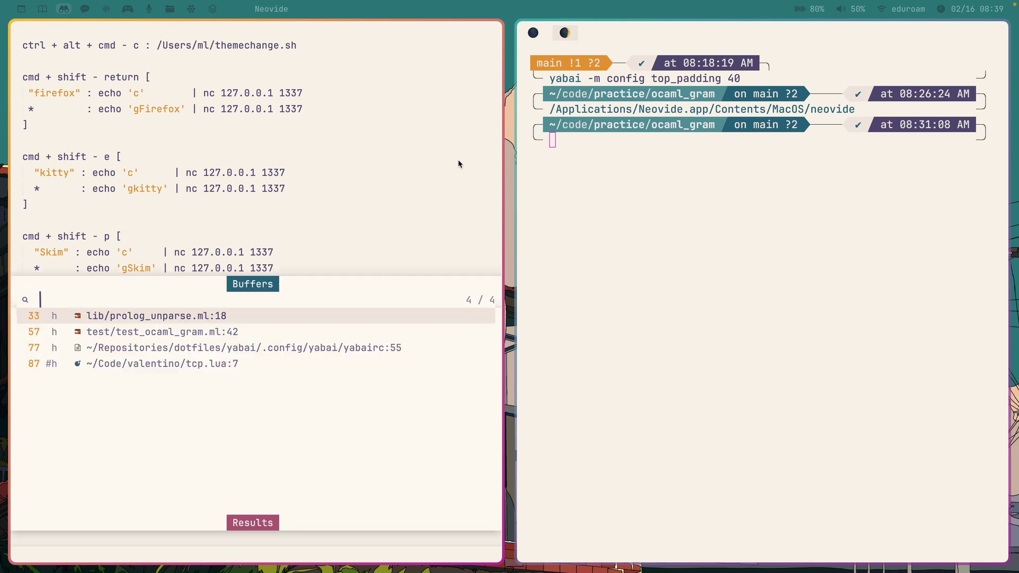
{"action": "key", "text": "ctrl+n"}
{"action": "key", "text": "ctrl+n"}
{"action": "key", "text": "ctrl+n"}
{"action": "key", "text": "Return"}
Step: Highlight the launcher table in tcp.lua, clear the selection and place the cursor on its first line
{"action": "key", "text": "shift+]"}
{"action": "key", "text": "shift+]"}
{"action": "key", "text": "shift+]"}
{"action": "key", "text": "shift+v"}
{"action": "key", "text": "{"}
{"action": "key", "text": "j"}
{"action": "key", "text": "Escape"}
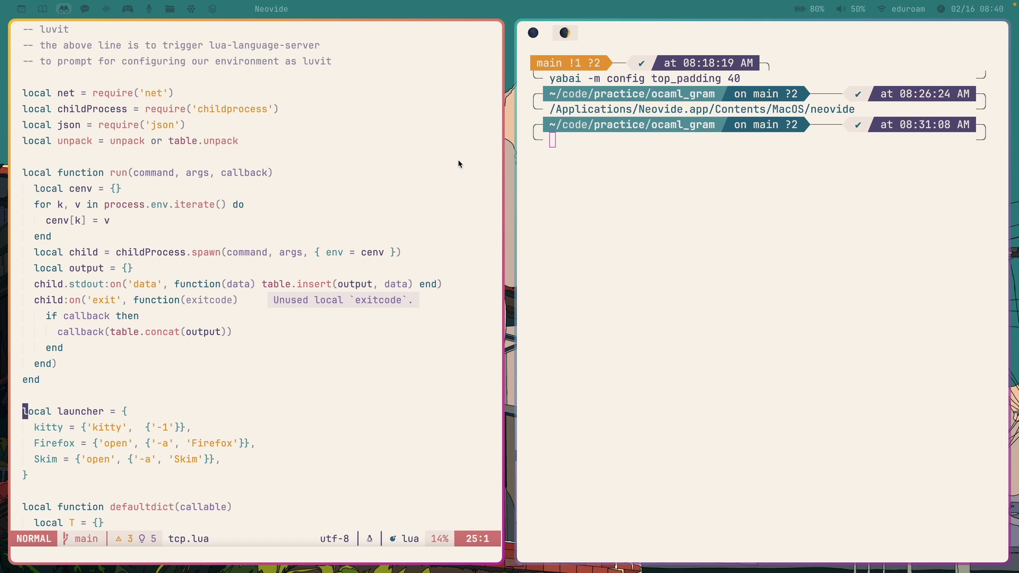
{"action": "key", "text": "k"}
{"action": "scroll", "coordinate": [459, 163], "scroll_direction": "down", "scroll_amount": 2}
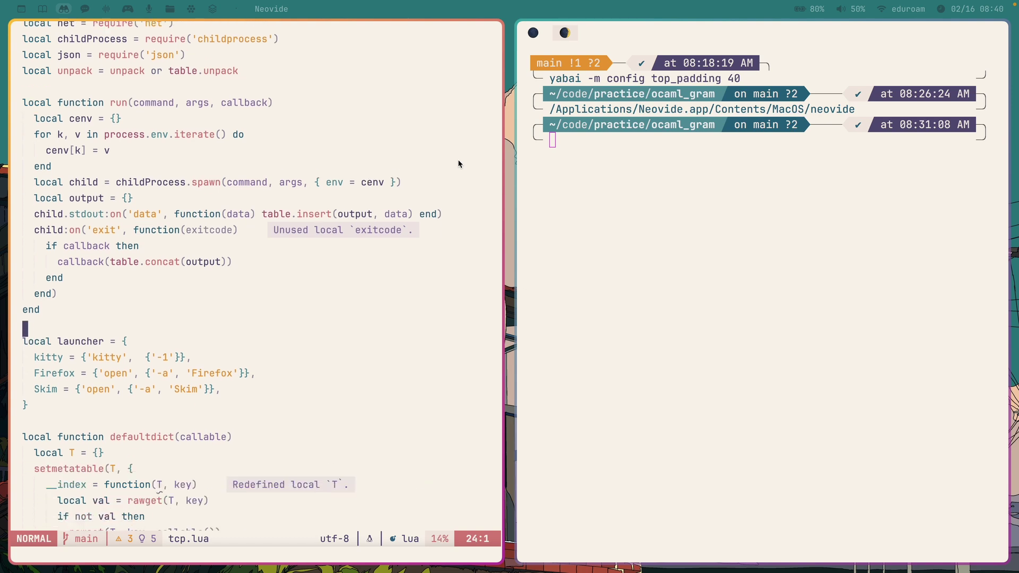
{"action": "key", "text": "j"}
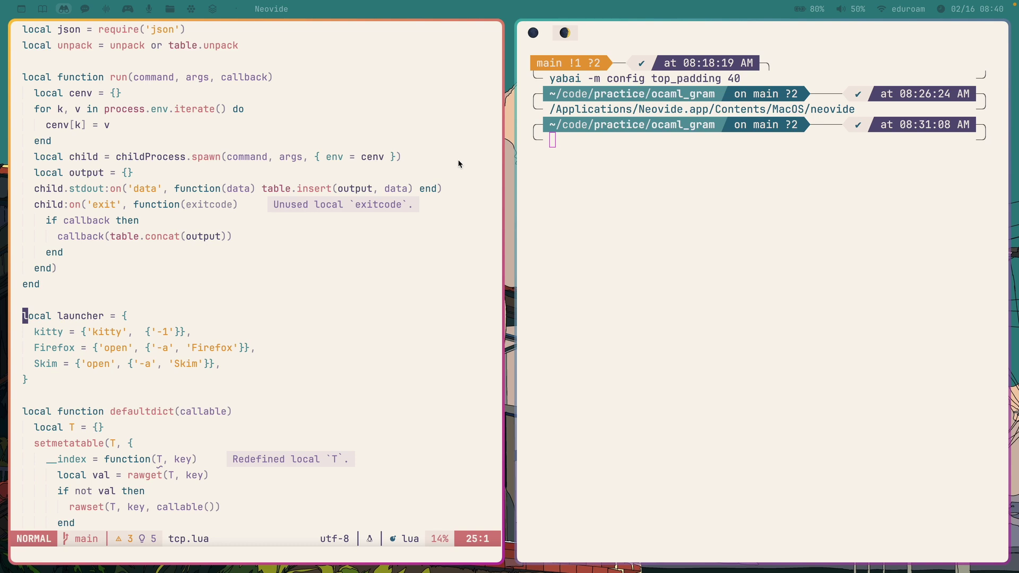
Step: Show the second and ninth spaces in turn and return to the third space
{"action": "key", "text": "alt+2"}
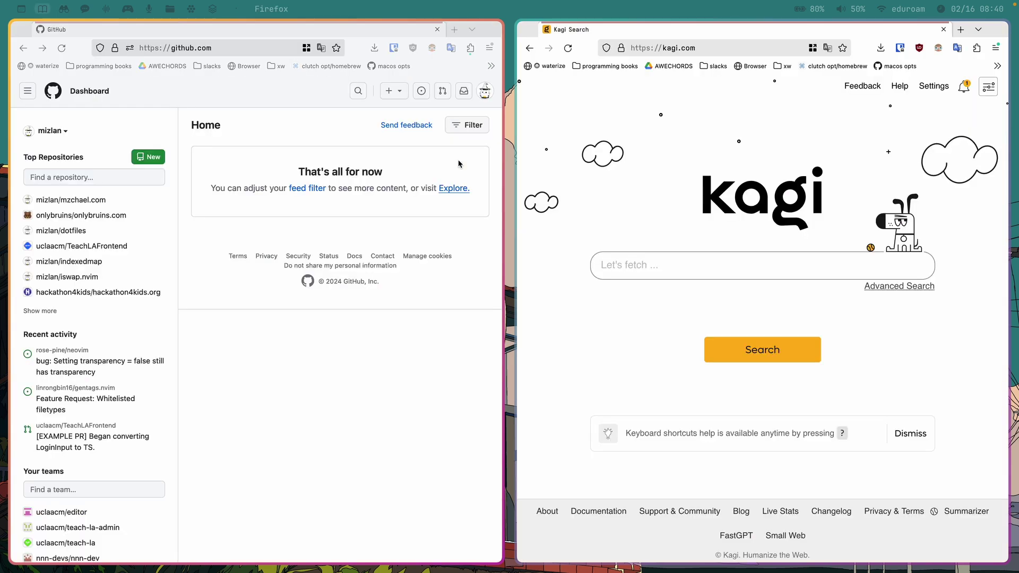
{"action": "key", "text": "alt+9"}
{"action": "key", "text": "alt+2"}
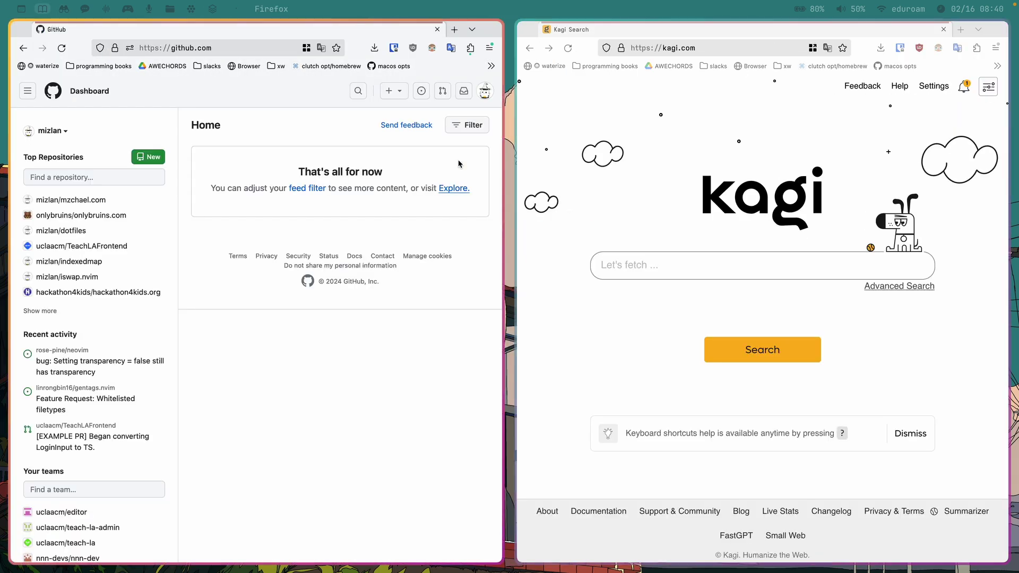
{"action": "key", "text": "alt+3"}
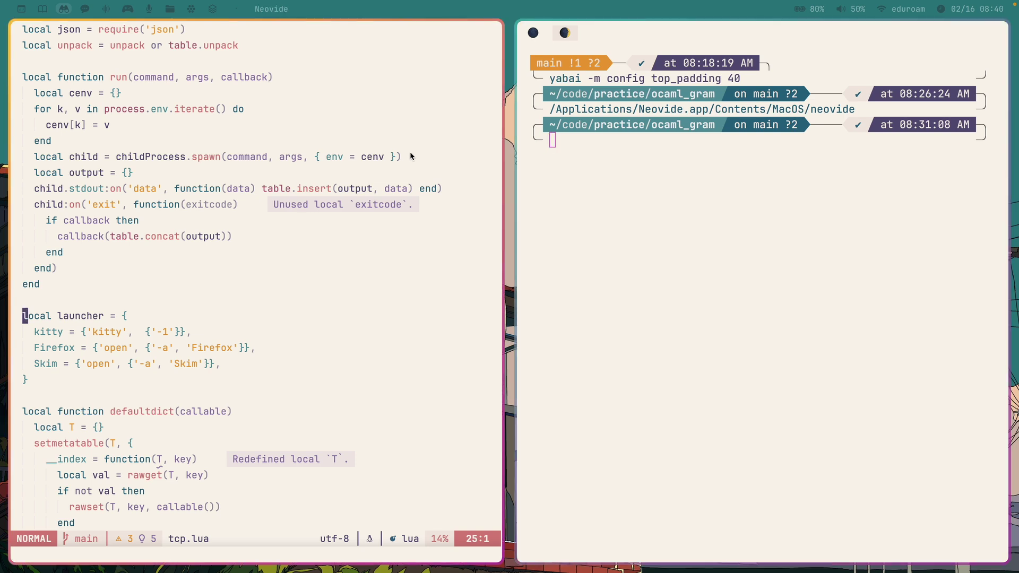
{"action": "left_click", "coordinate": [330, 260]}
{"action": "left_click", "coordinate": [345, 82]}
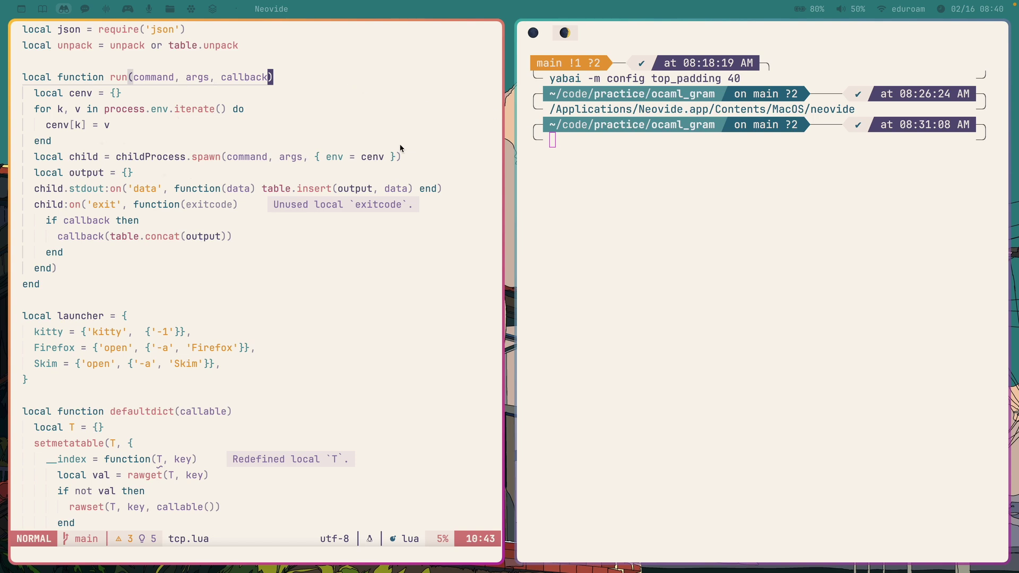
{"action": "key", "text": "space"}
{"action": "key", "text": "f"}
{"action": "key", "text": "b"}
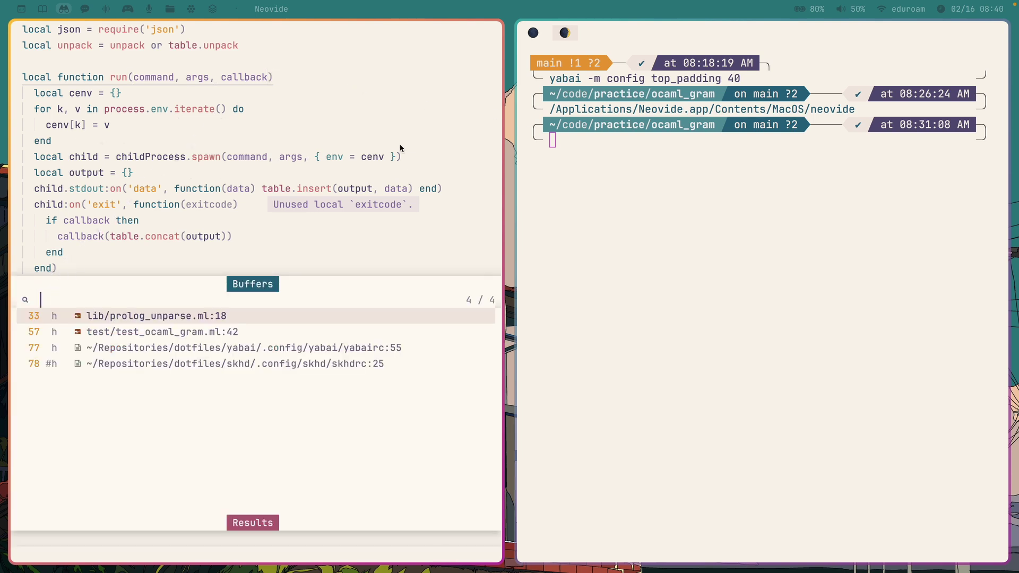
{"action": "key", "text": "Escape"}
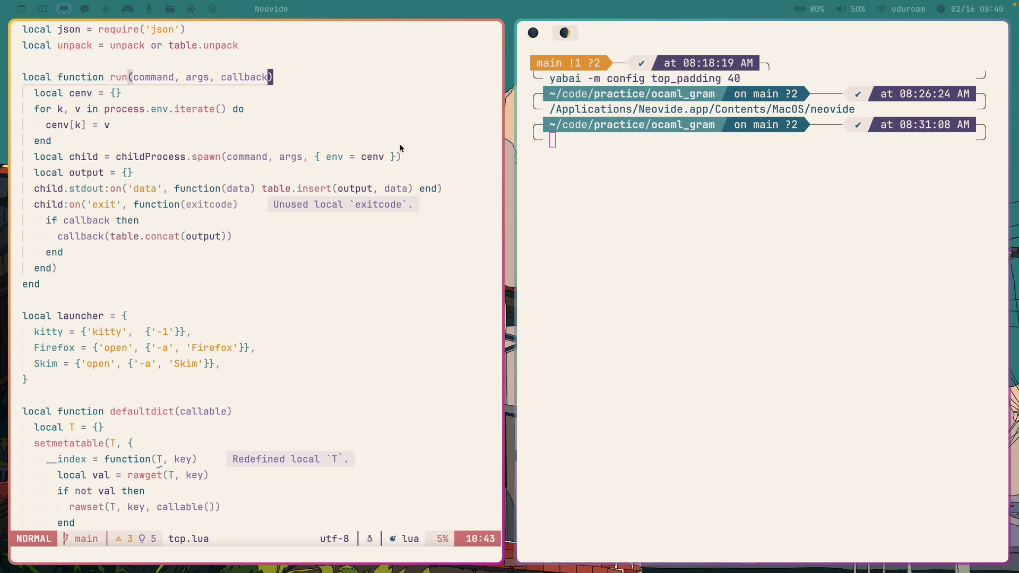
{"action": "key", "text": "b"}
Step: Bring up the window chooser, filter its list by "fanta" and clear the filter
{"action": "key", "text": "alt+Tab"}
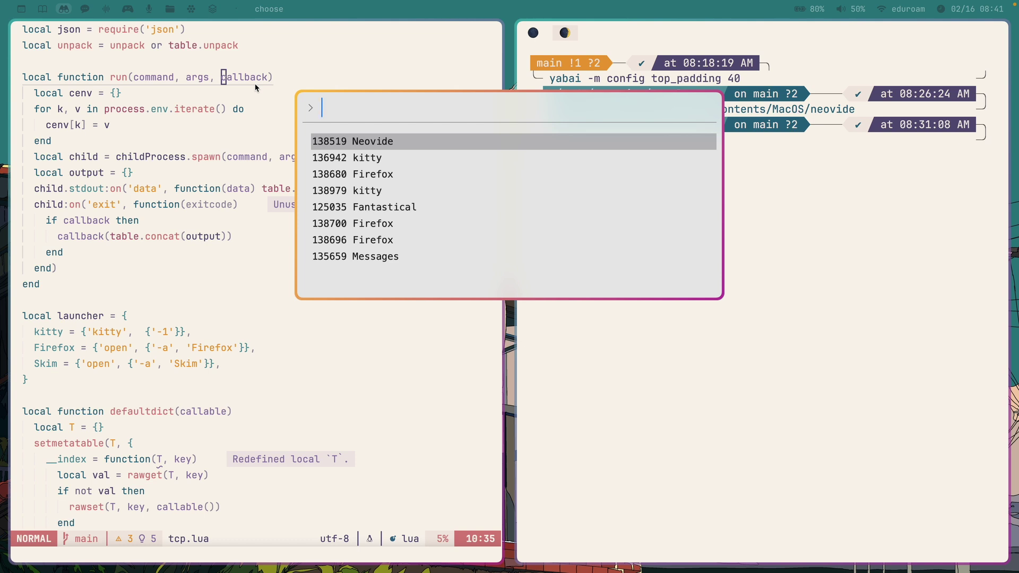
{"action": "type", "text": "fanta"}
{"action": "key", "text": "BackSpace"}
{"action": "key", "text": "BackSpace"}
{"action": "key", "text": "BackSpace"}
{"action": "key", "text": "BackSpace"}
{"action": "key", "text": "BackSpace"}
Step: Browse up and down through the open windows listed in the chooser
{"action": "key", "text": "Down"}
{"action": "key", "text": "Down"}
{"action": "key", "text": "Down"}
{"action": "key", "text": "Down"}
{"action": "key", "text": "Up"}
{"action": "key", "text": "Up"}
{"action": "key", "text": "Up"}
{"action": "key", "text": "Up"}
{"action": "key", "text": "Down"}
{"action": "key", "text": "Down"}
{"action": "key", "text": "Down"}
{"action": "key", "text": "Down"}
{"action": "key", "text": "Down"}
{"action": "key", "text": "Up"}
{"action": "key", "text": "Up"}
{"action": "key", "text": "Up"}
{"action": "key", "text": "Up"}
{"action": "key", "text": "Down"}
{"action": "key", "text": "Down"}
{"action": "key", "text": "Up"}
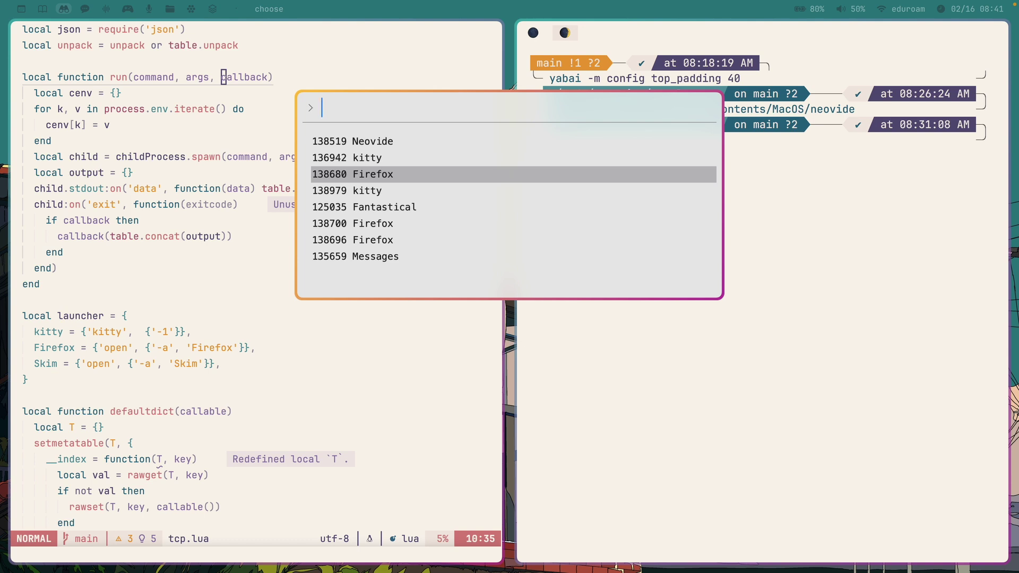
Step: Filter the chooser by "fant", switch to the Fantastical window and look over its week calendar
{"action": "type", "text": "f"}
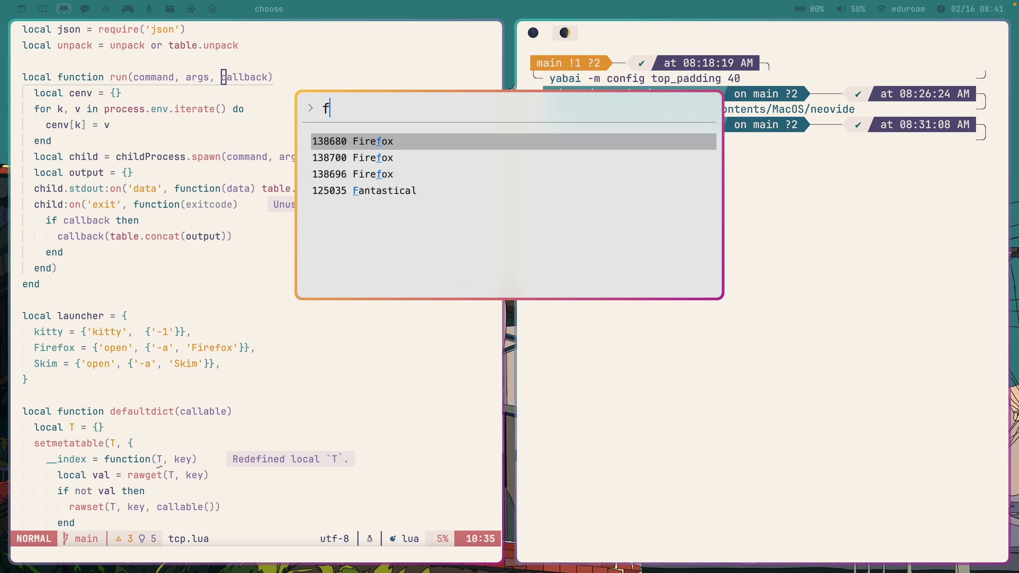
{"action": "type", "text": "ant"}
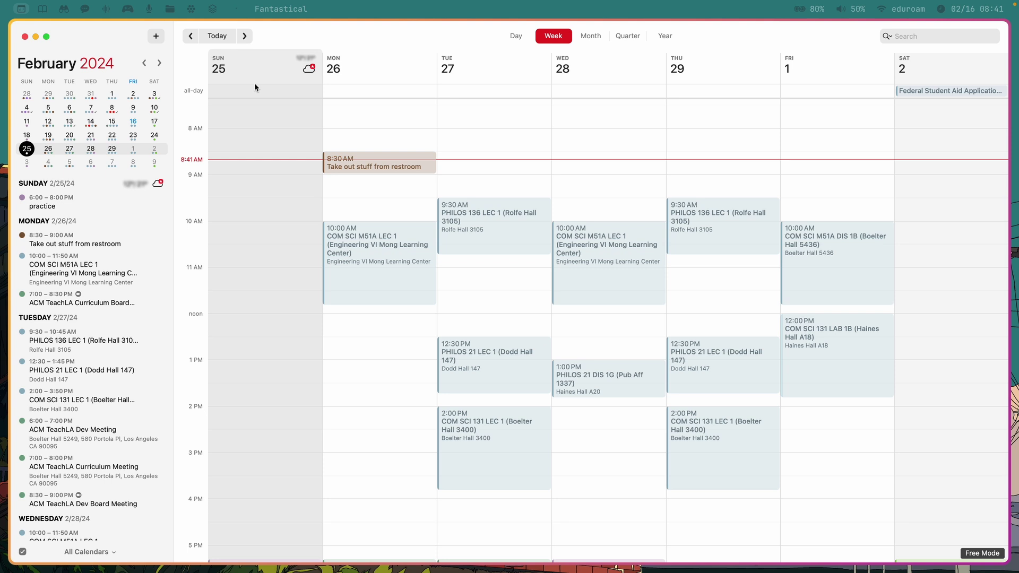
{"action": "scroll", "coordinate": [339, 156], "scroll_direction": "down", "scroll_amount": 5}
{"action": "scroll", "coordinate": [338, 172], "scroll_direction": "up", "scroll_amount": 7}
{"action": "scroll", "coordinate": [338, 170], "scroll_direction": "down", "scroll_amount": 3}
{"action": "scroll", "coordinate": [351, 177], "scroll_direction": "up", "scroll_amount": 2}
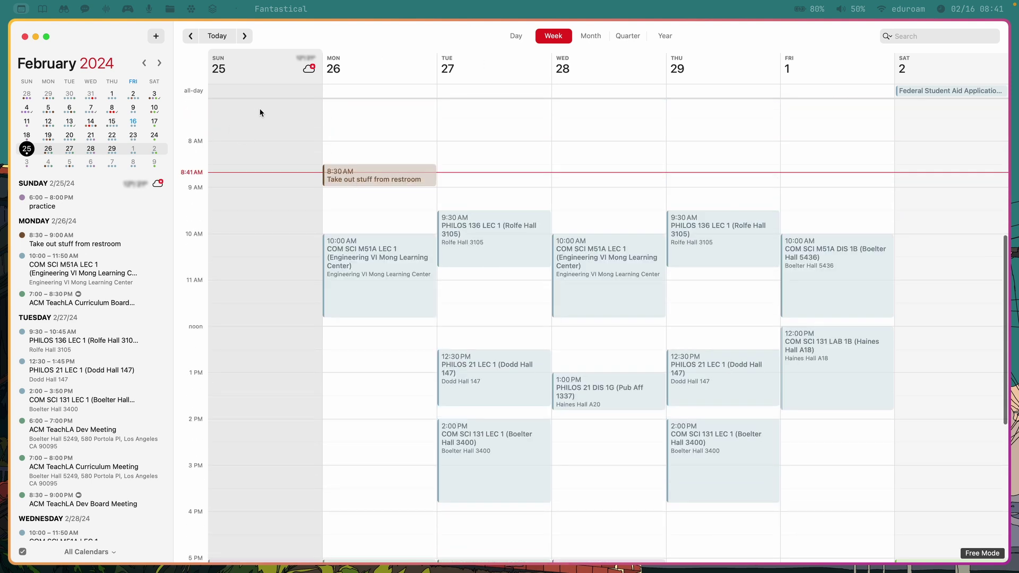
Step: Switch to the kitty window on the fifth space, bring up the window chooser and dismiss it
{"action": "key", "text": "alt+5"}
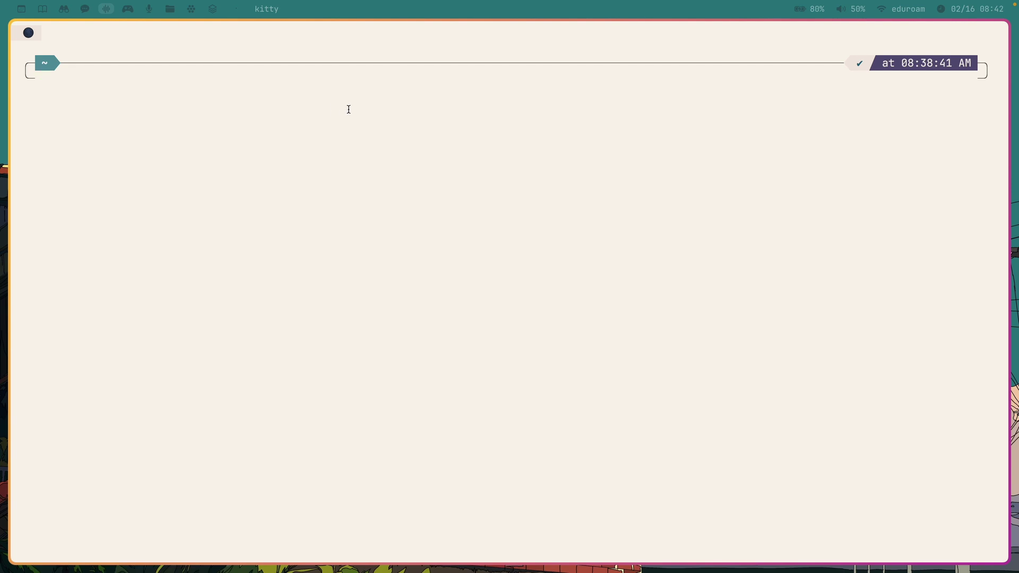
{"action": "key", "text": "alt+space"}
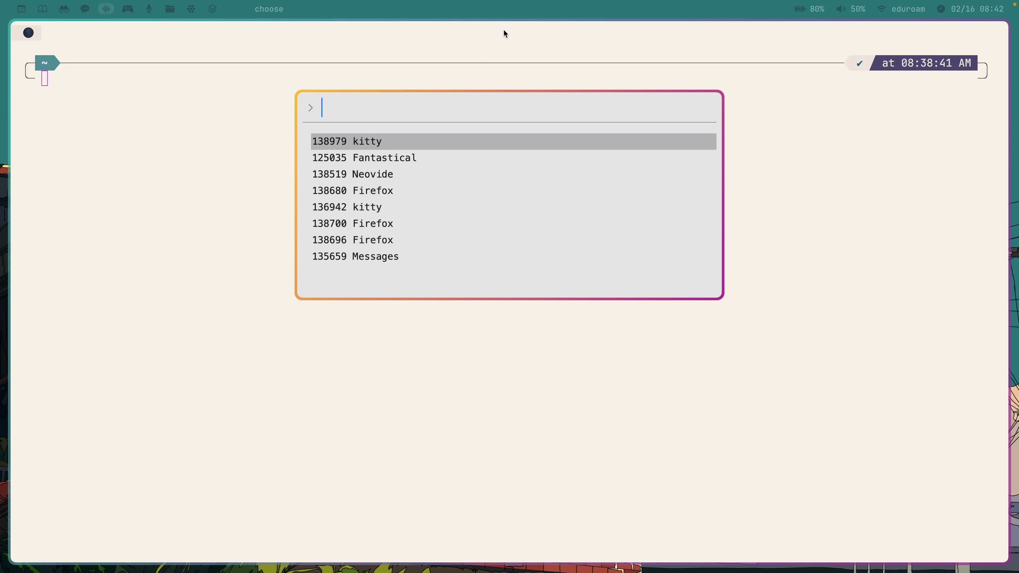
{"action": "key", "text": "Escape"}
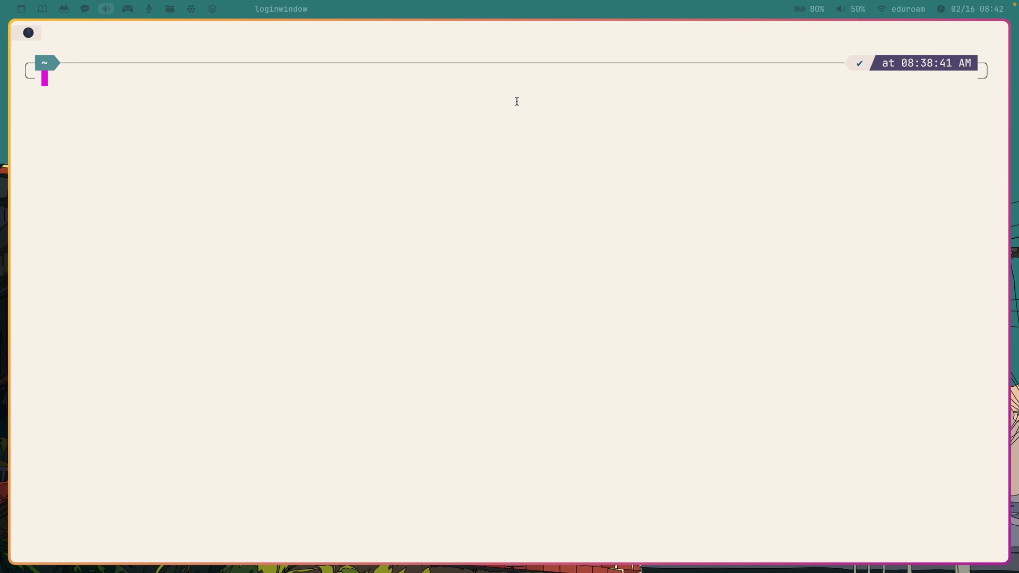
Step: Return to the kitty window on the third space and reveal the macOS menu bar
{"action": "left_click", "coordinate": [697, 159]}
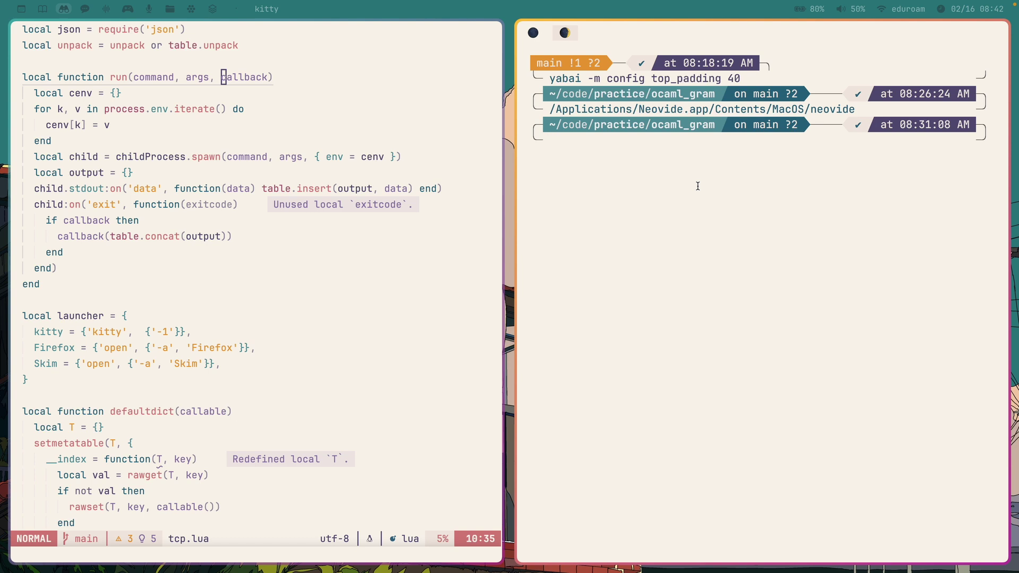
{"action": "mouse_move", "coordinate": [675, 1]}
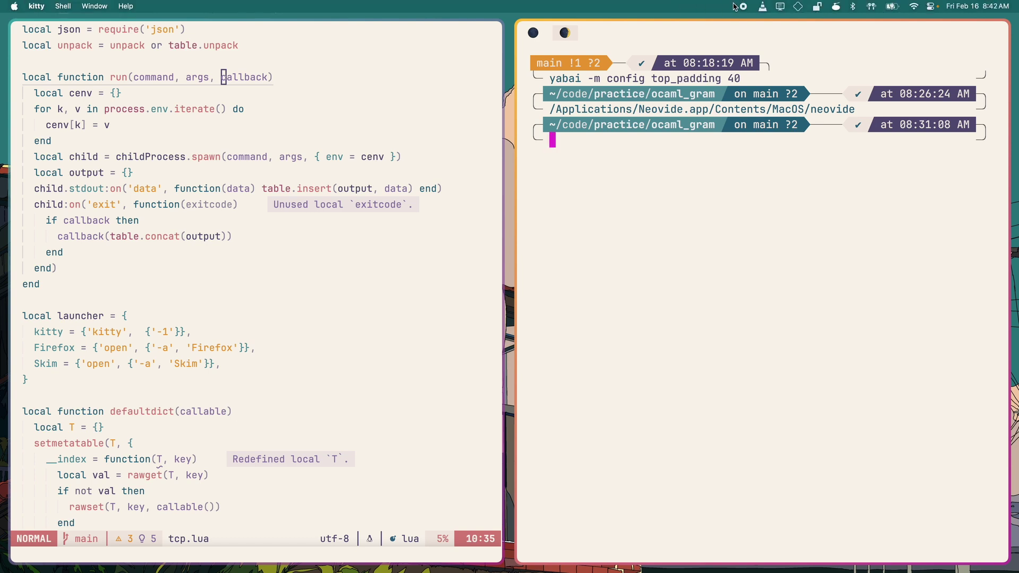